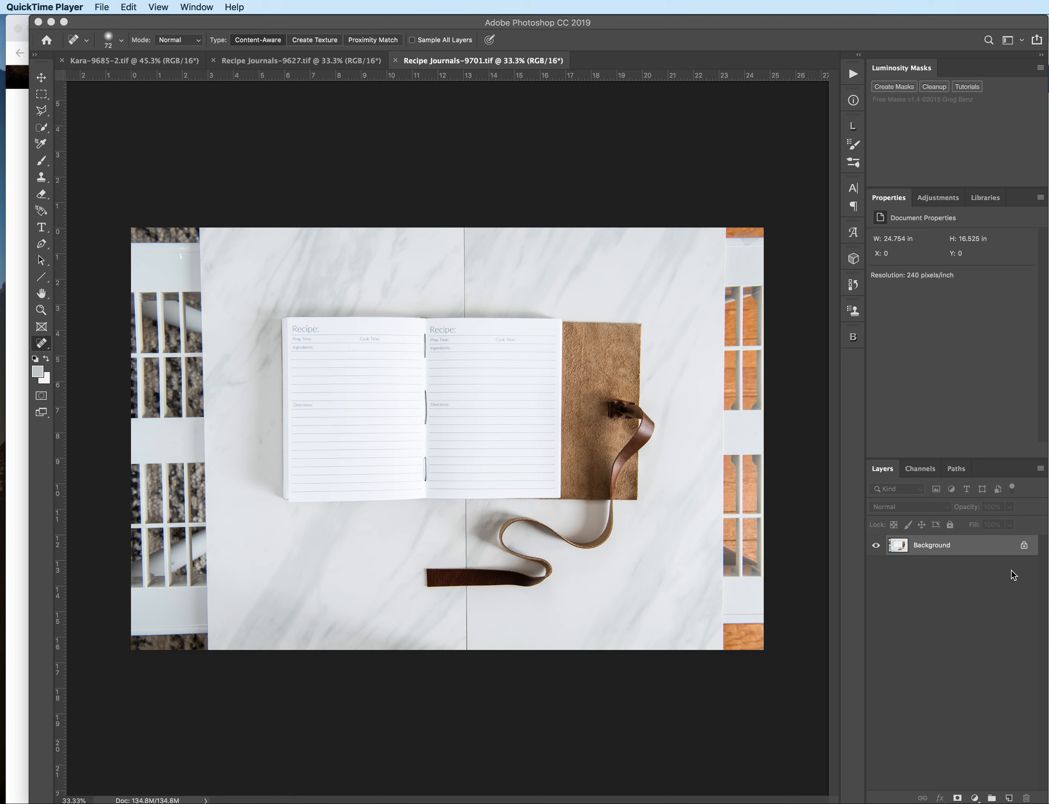
# Duplicate the Background layer and make a full-height rectangular selection of the narrow marble strip just inside the board's left edge
pyautogui.click(986, 551)
pyautogui.press('super+j')
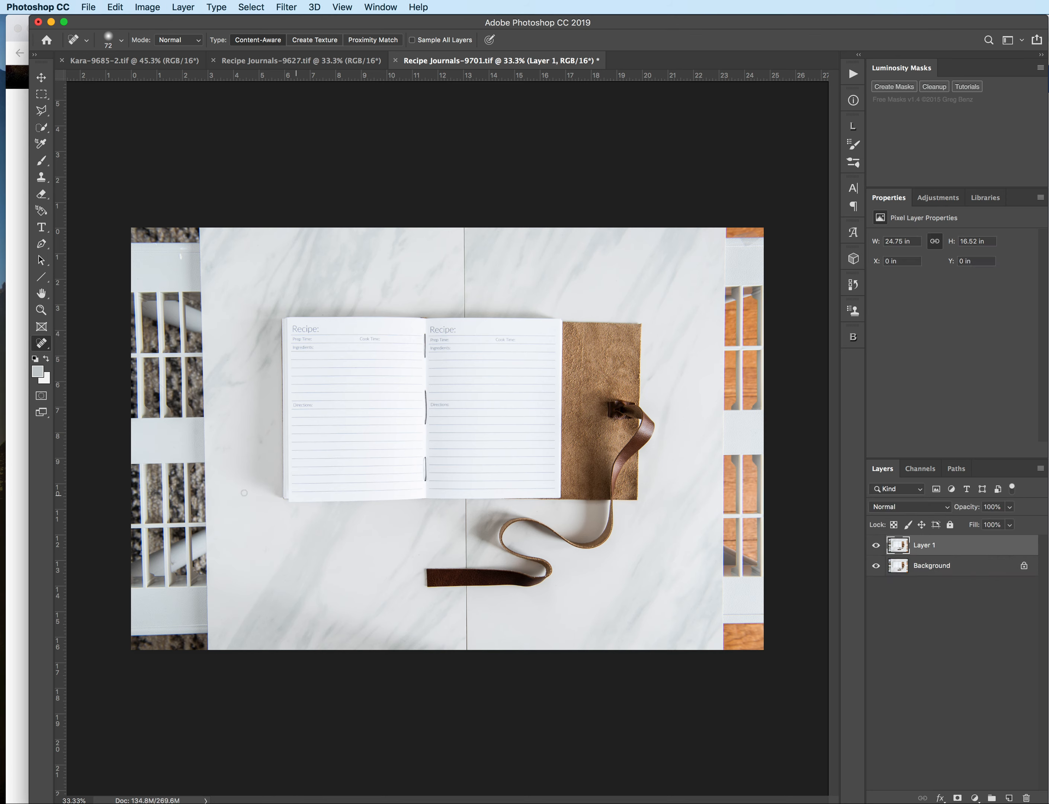
pyautogui.click(41, 95)
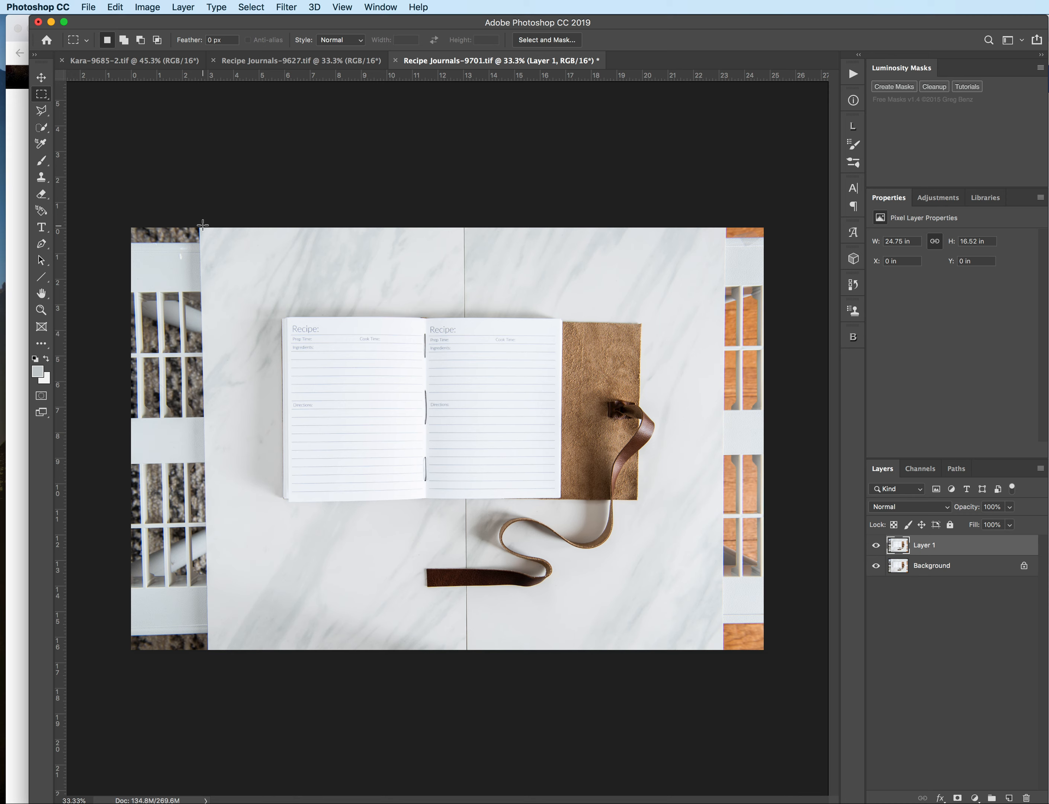
pyautogui.moveTo(203, 228)
pyautogui.mouseDown()
pyautogui.moveTo(235, 665)
pyautogui.moveTo(300, 242)
pyautogui.moveTo(272, 142)
pyautogui.moveTo(211, 208)
pyautogui.mouseUp()
# Stretch the selected marble strip with Free Transform to the photo's left edge, covering the railing, and deselect
pyautogui.click(109, 7)
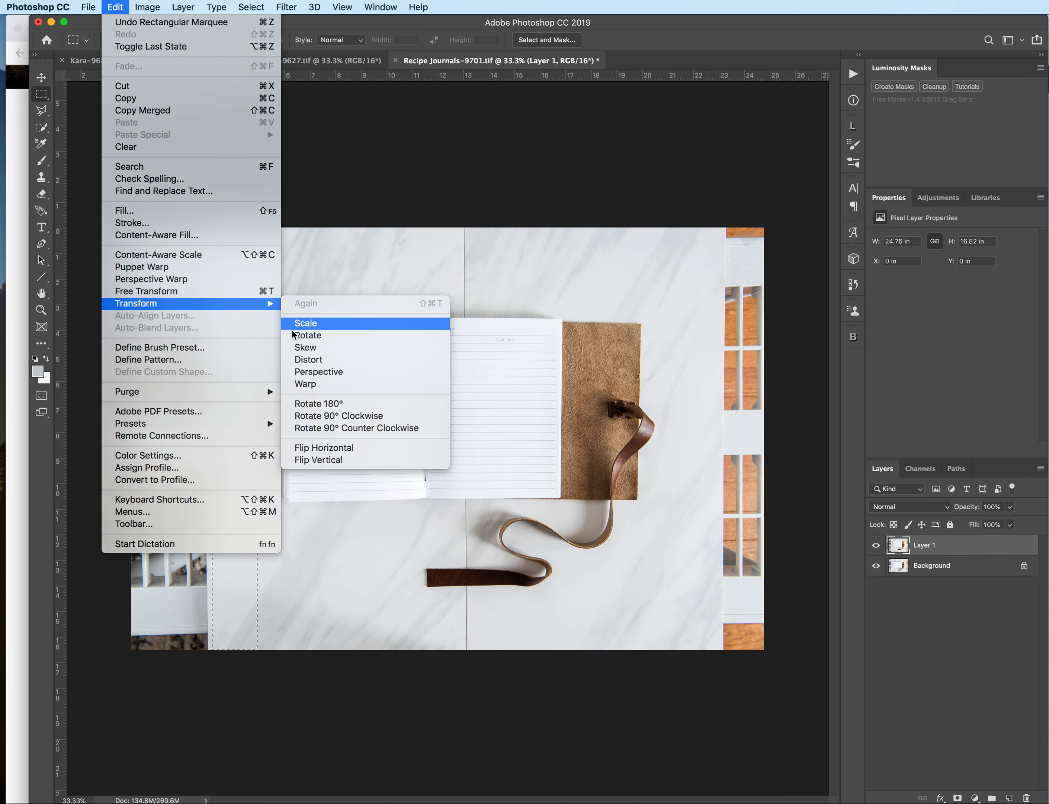
pyautogui.click(236, 291)
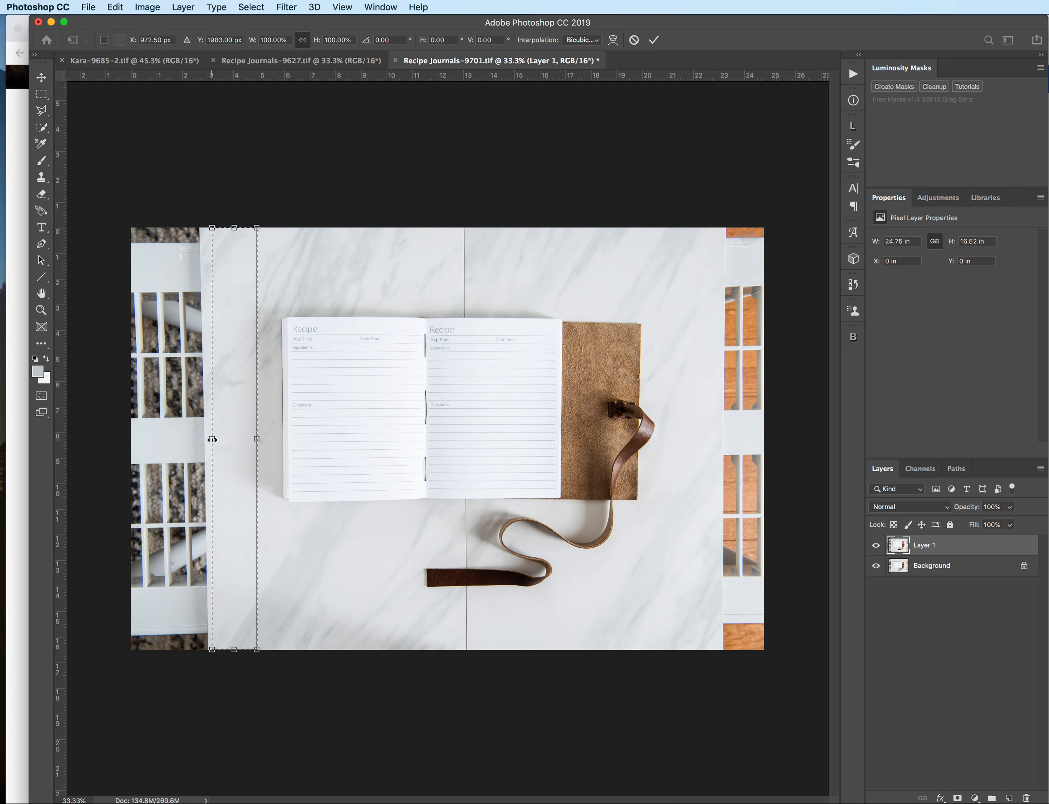
pyautogui.moveTo(212, 439); pyautogui.dragTo(130, 472)
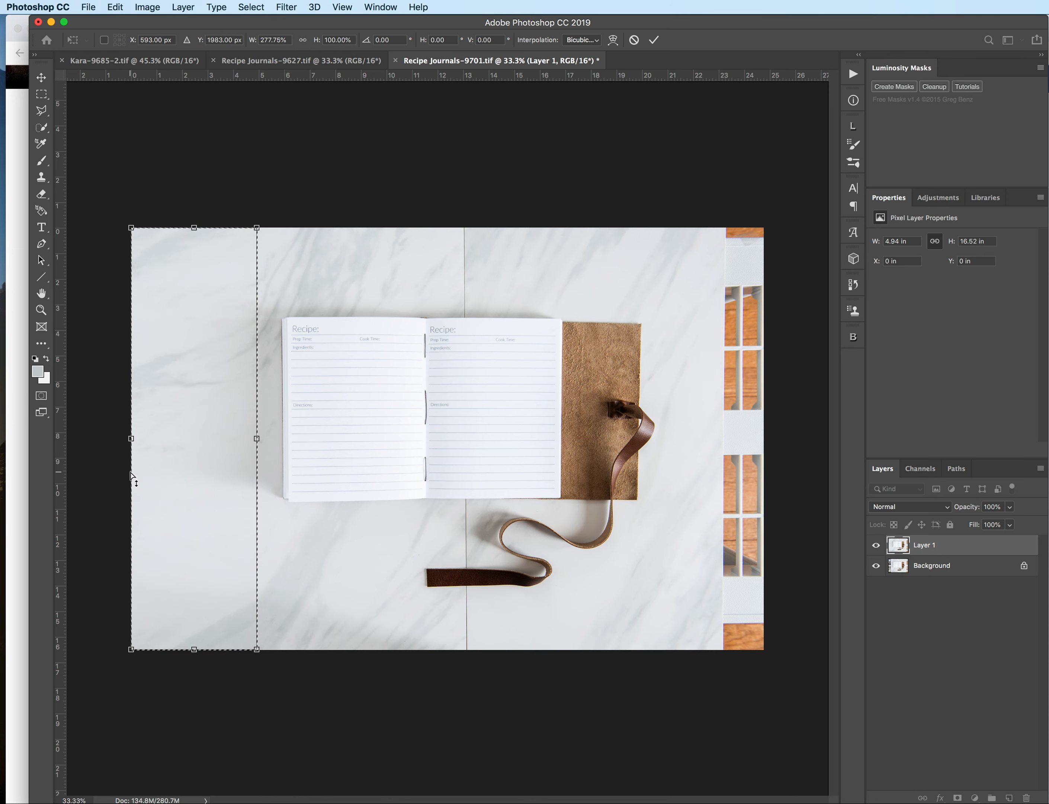
pyautogui.press('Return')
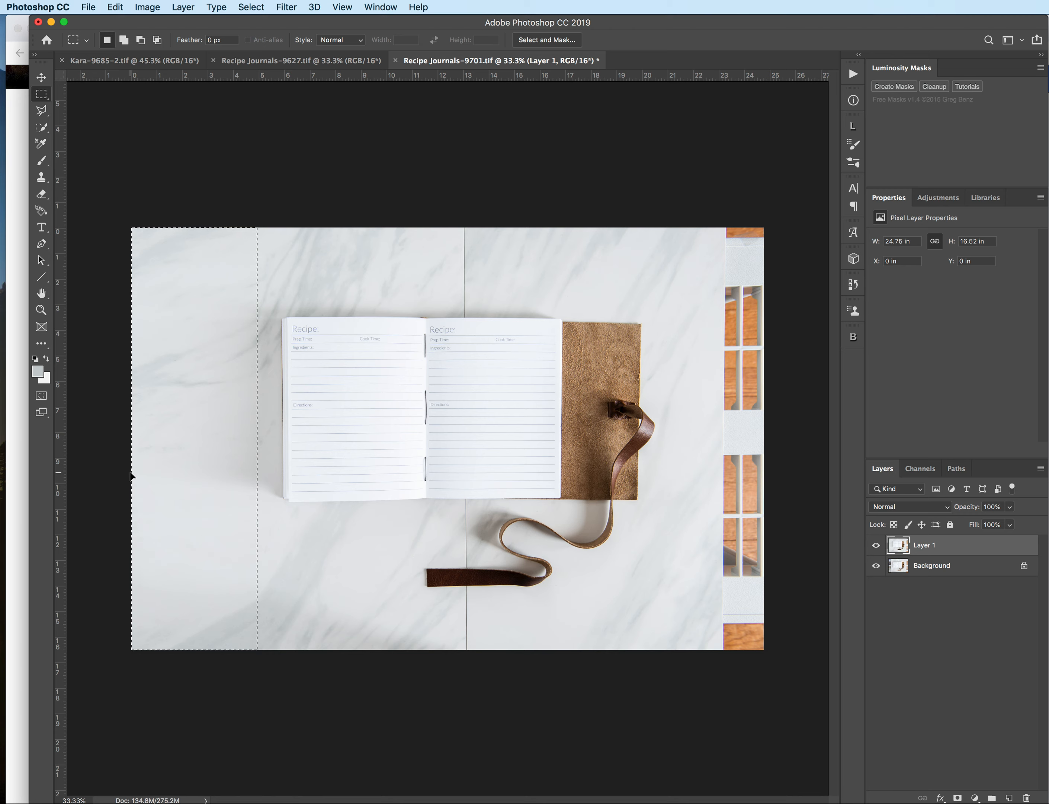
pyautogui.click(130, 472)
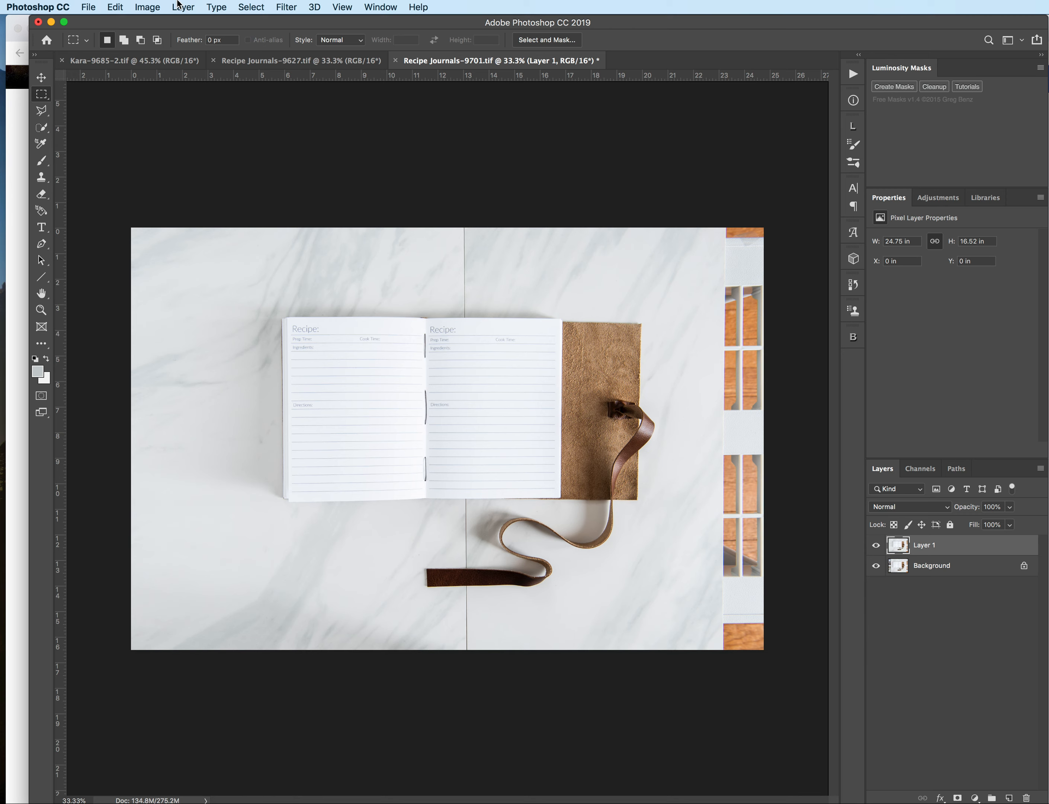
# Reselect the stretched marble strip and distort its corners beyond the canvas so its veins slant more steeply, like the surrounding marble
pyautogui.click(251, 7)
pyautogui.click(245, 46)
pyautogui.press('super+t')
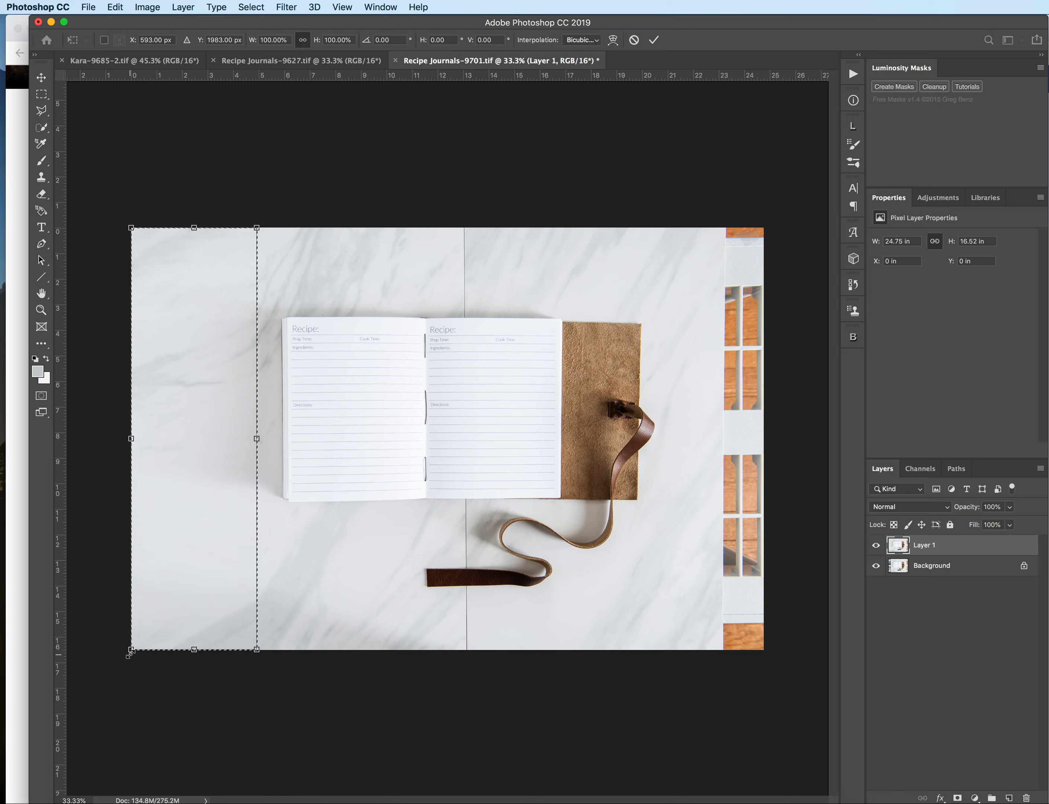
pyautogui.click(115, 6)
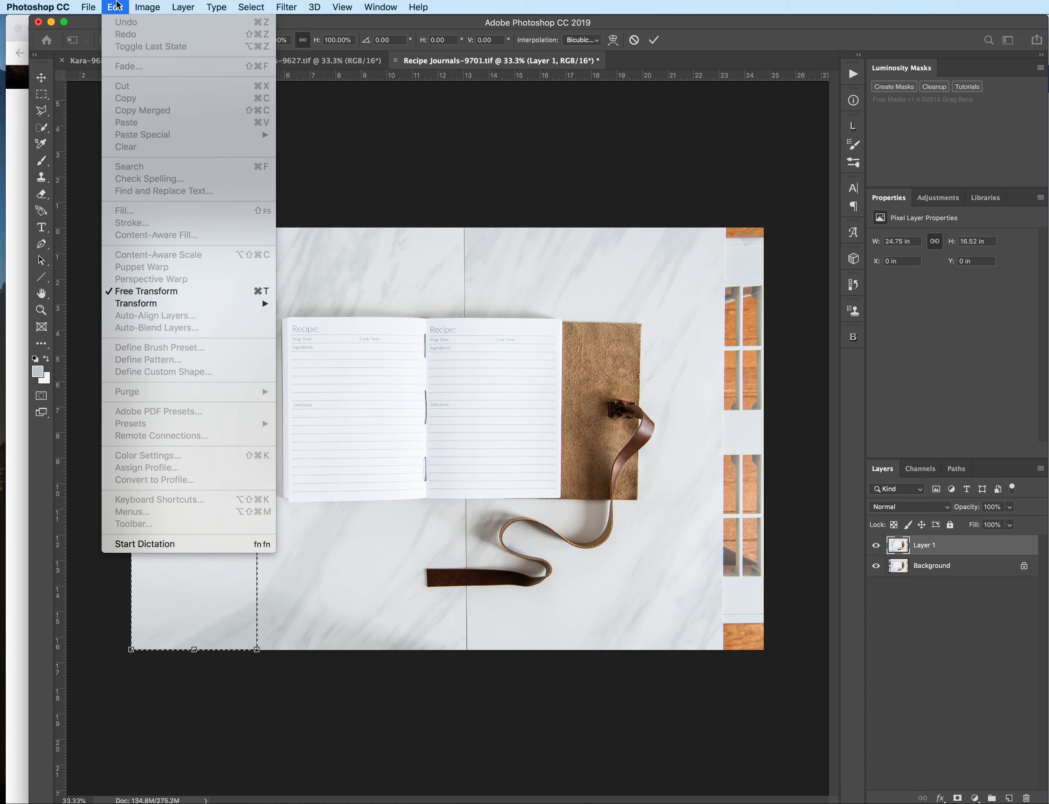
pyautogui.click(118, 4)
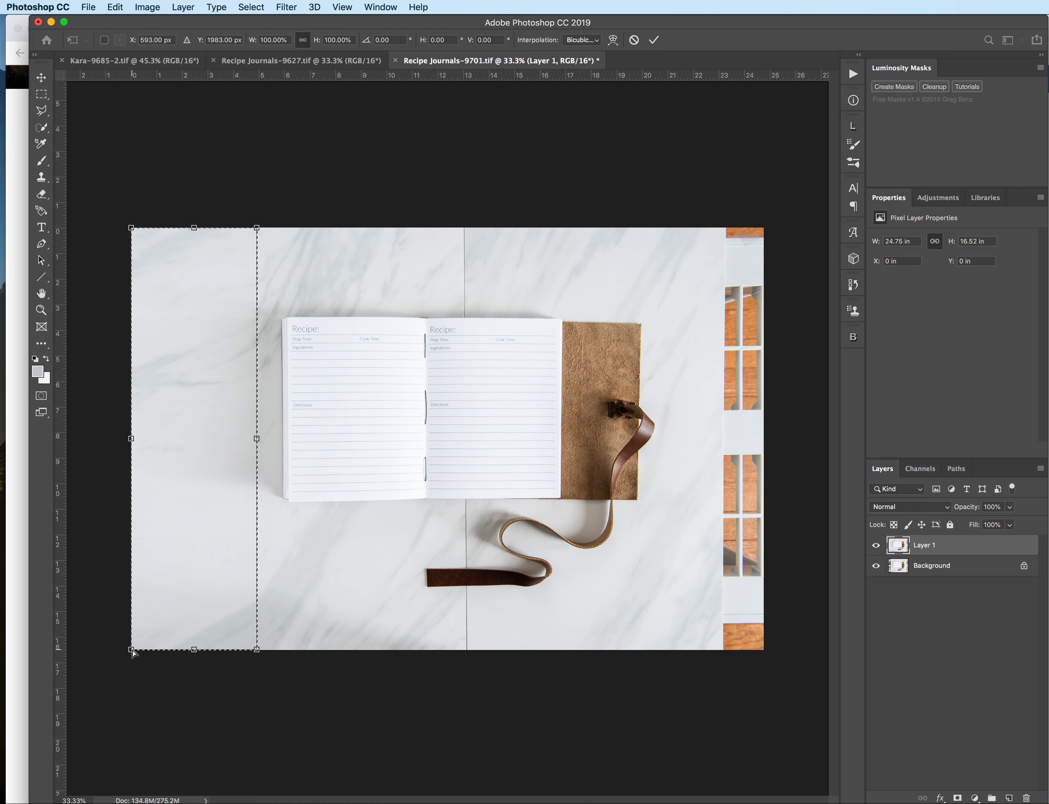
pyautogui.moveTo(130, 649); pyautogui.dragTo(130, 802)
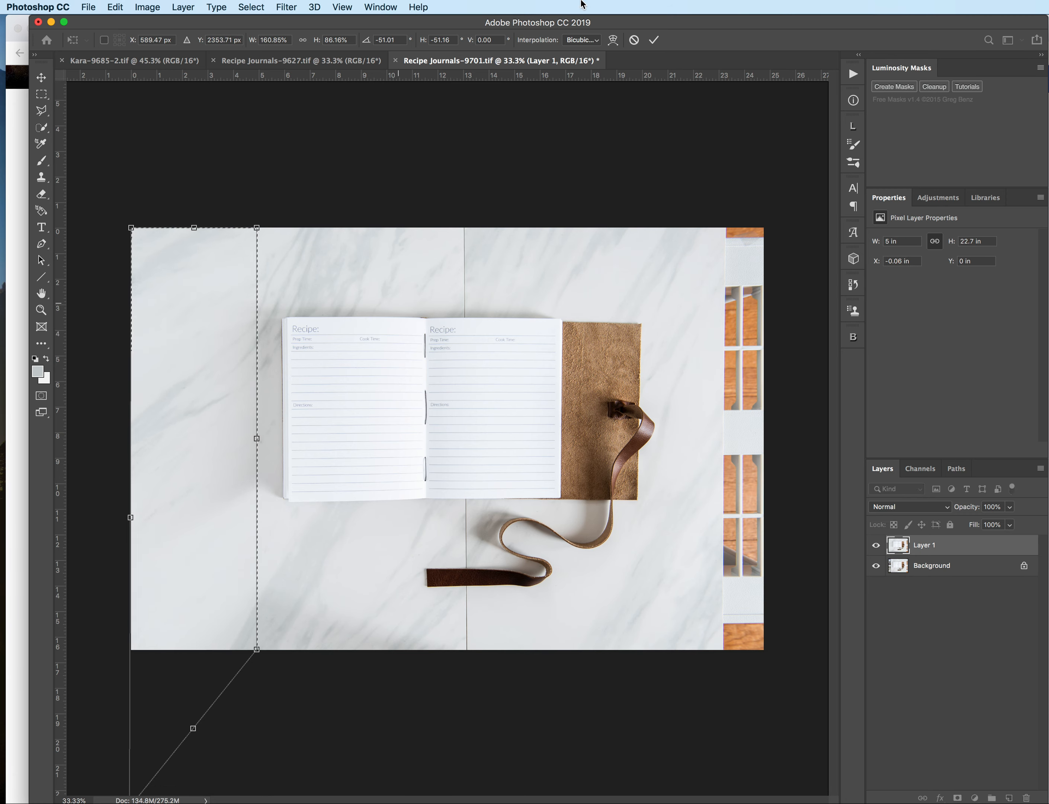
pyautogui.moveTo(258, 233); pyautogui.dragTo(260, 205)
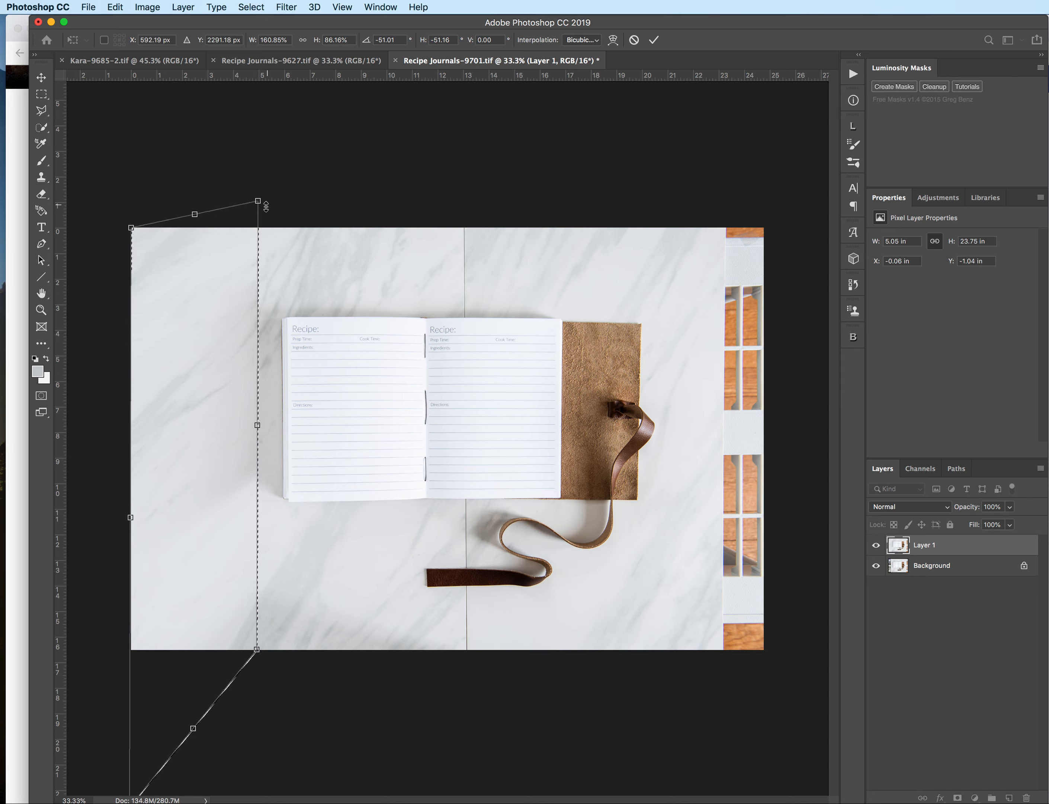
pyautogui.moveTo(259, 199); pyautogui.dragTo(276, 122)
pyautogui.moveTo(132, 230); pyautogui.dragTo(113, 242)
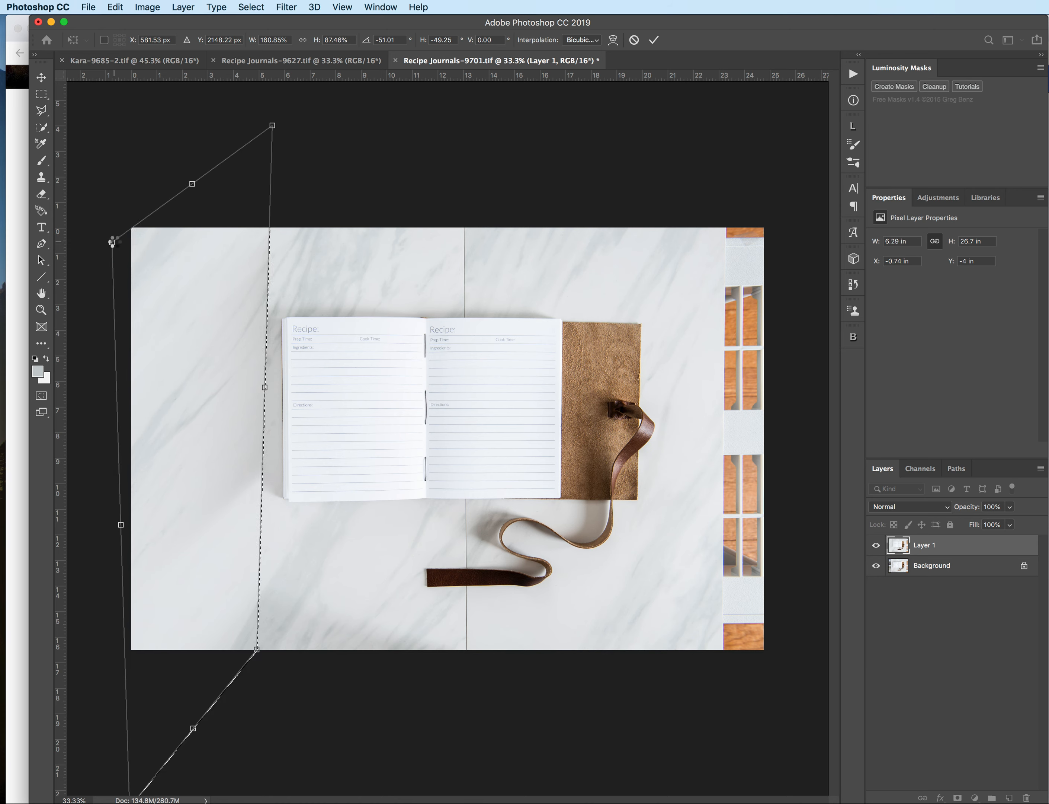
pyautogui.press('Escape')
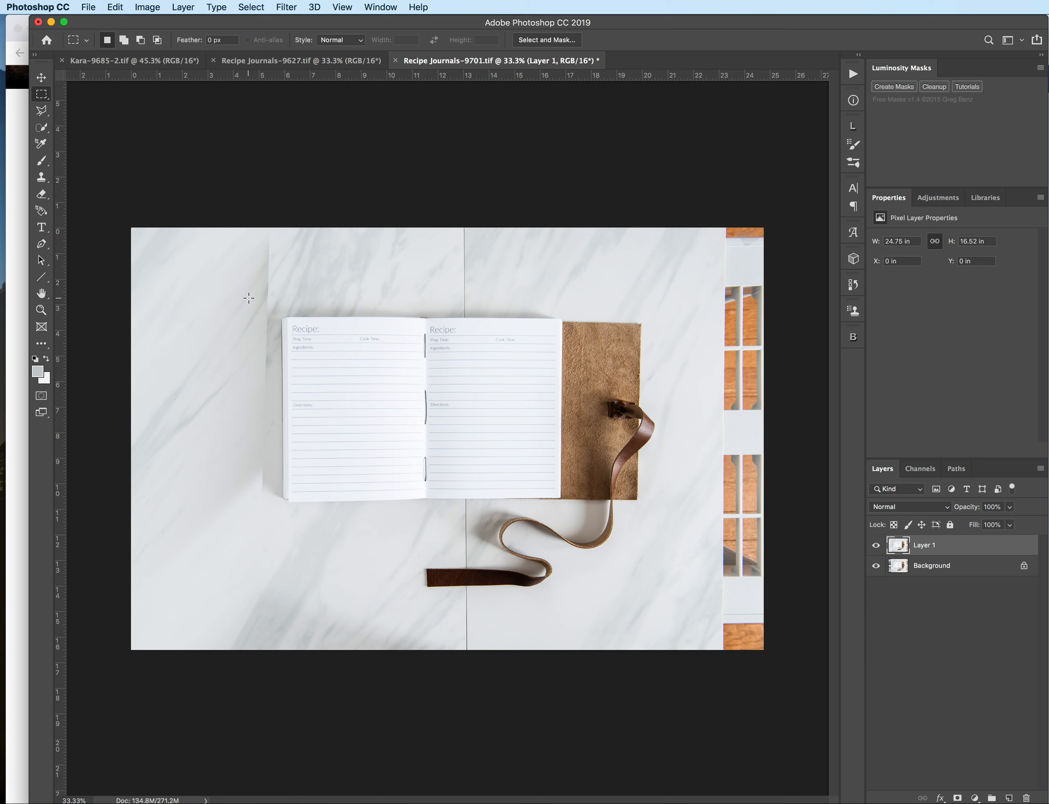
# Try to clone nearby marble over the upper seam left of the notebook with the Clone Stamp, and undo the strokes
pyautogui.click(41, 178)
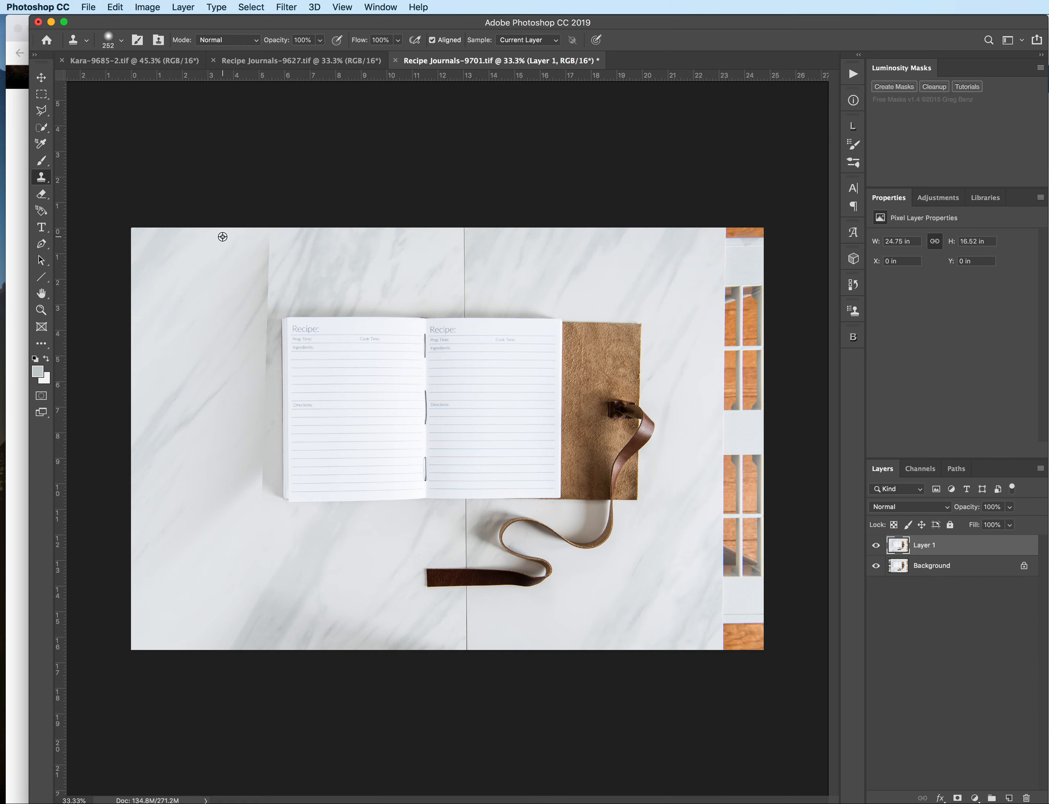
pyautogui.scroll(5, 223, 239)
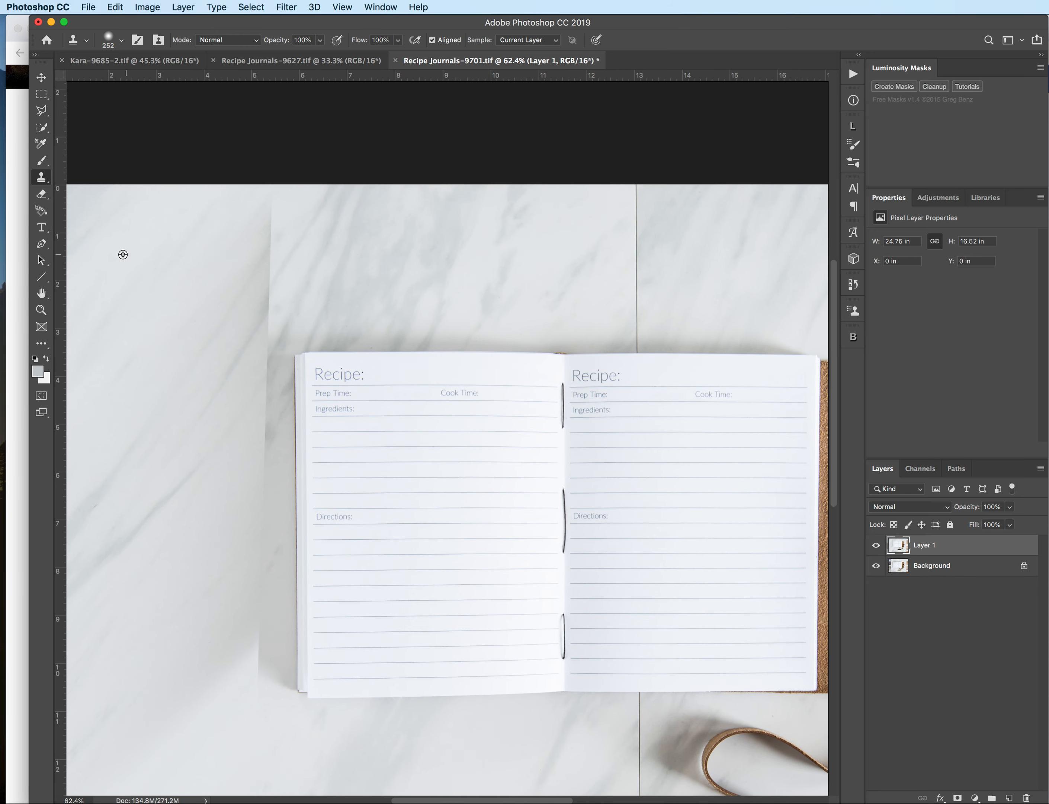
pyautogui.keyDown('alt'); pyautogui.click(162, 263); pyautogui.keyUp('alt')
pyautogui.moveTo(271, 208); pyautogui.dragTo(251, 364)
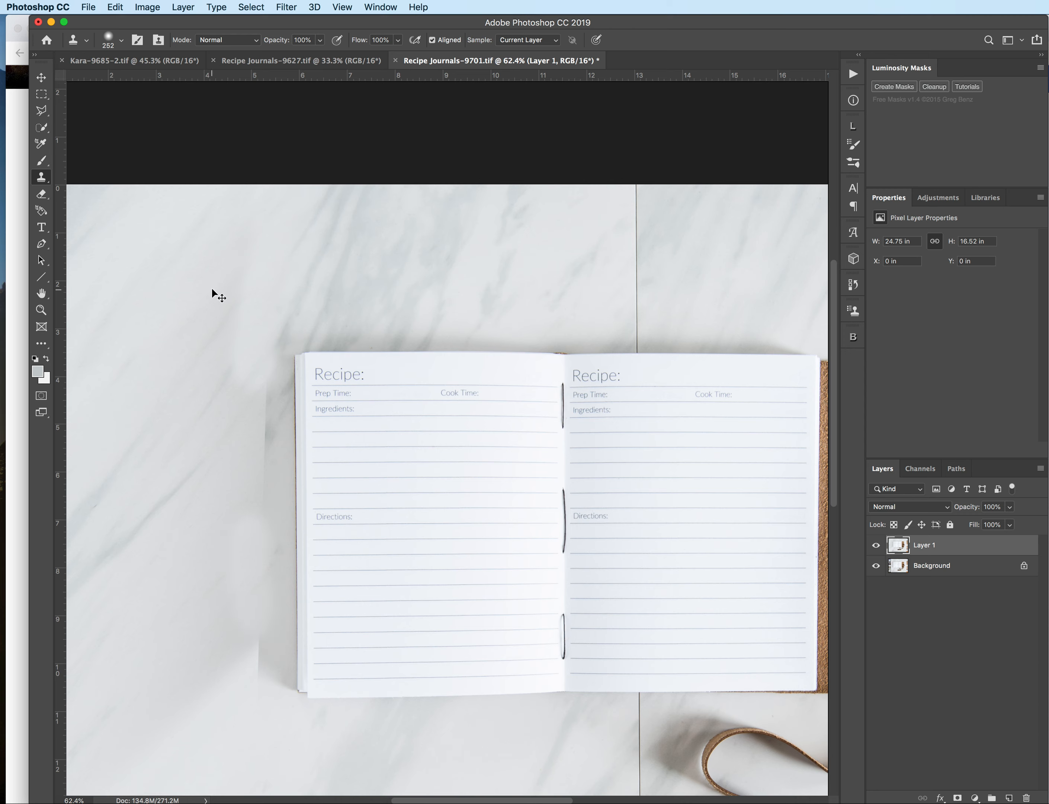
pyautogui.press('super+z')
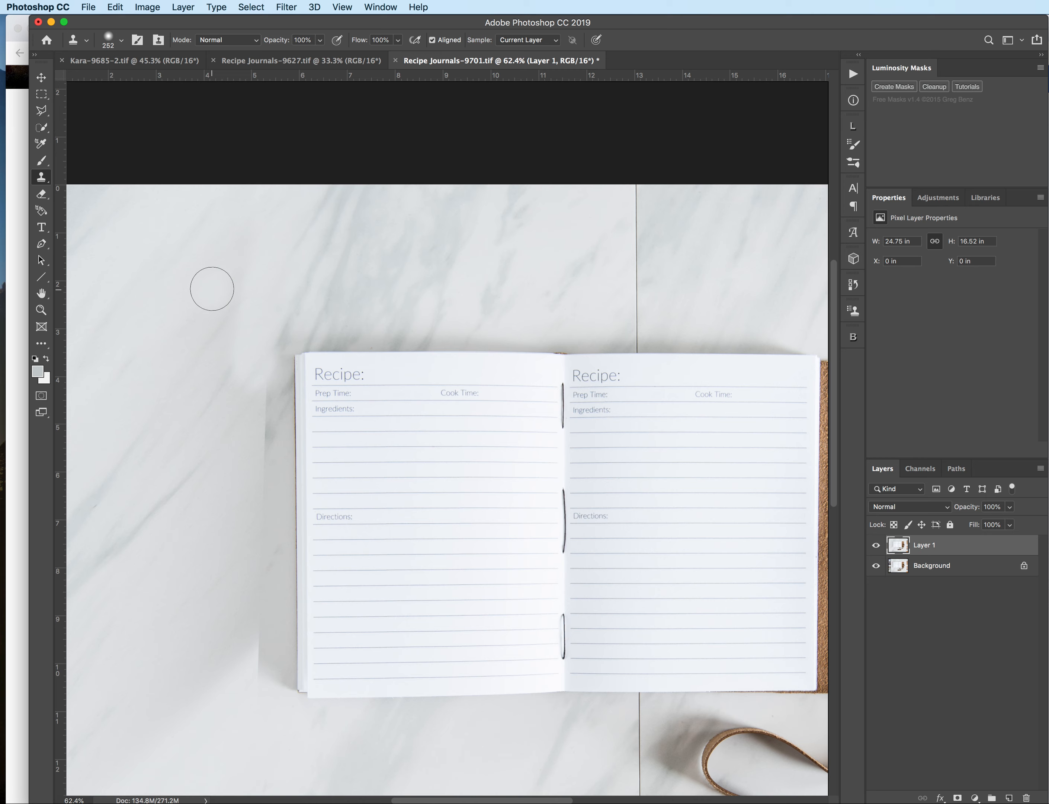
pyautogui.press('super+z')
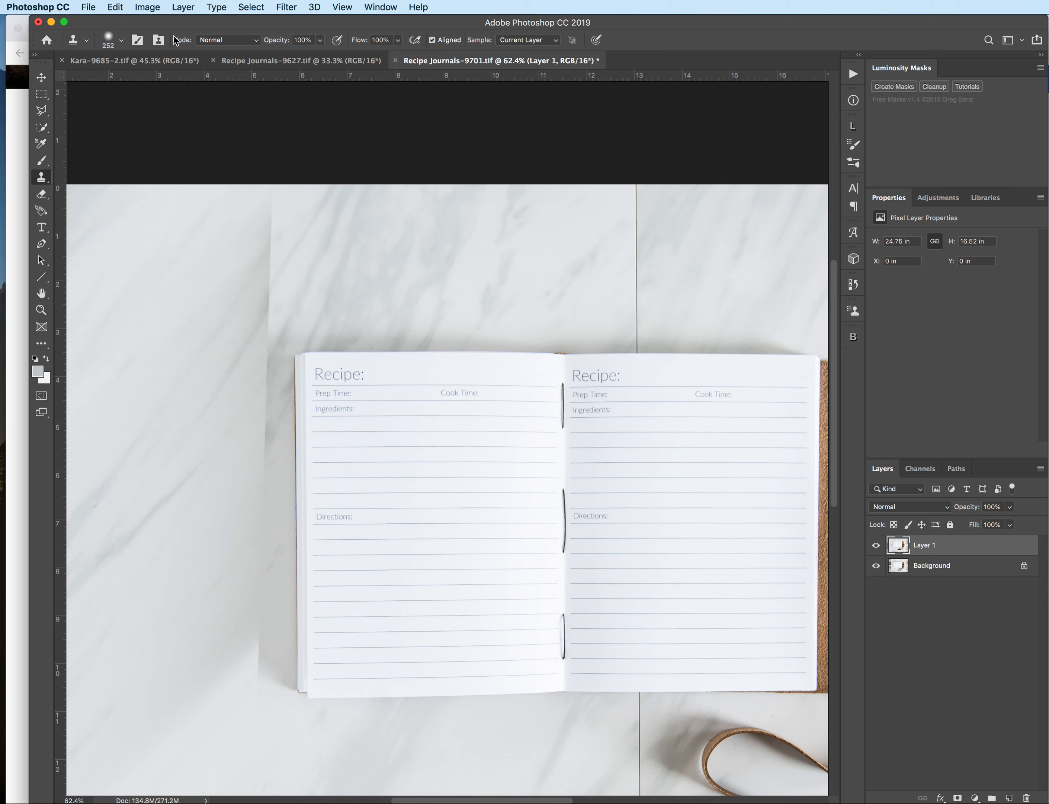
# Set the Clone Stamp brush to 476 px with 0% hardness
pyautogui.click(109, 39)
pyautogui.moveTo(125, 108); pyautogui.dragTo(99, 110)
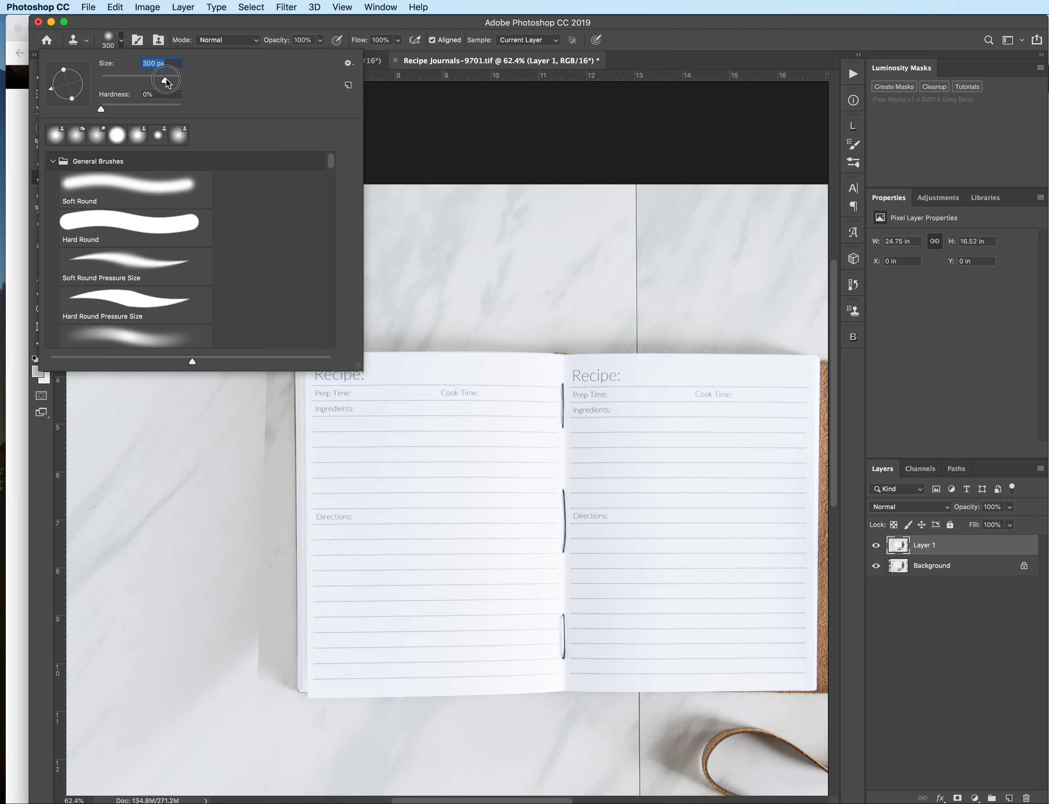
pyautogui.moveTo(169, 80); pyautogui.dragTo(171, 80)
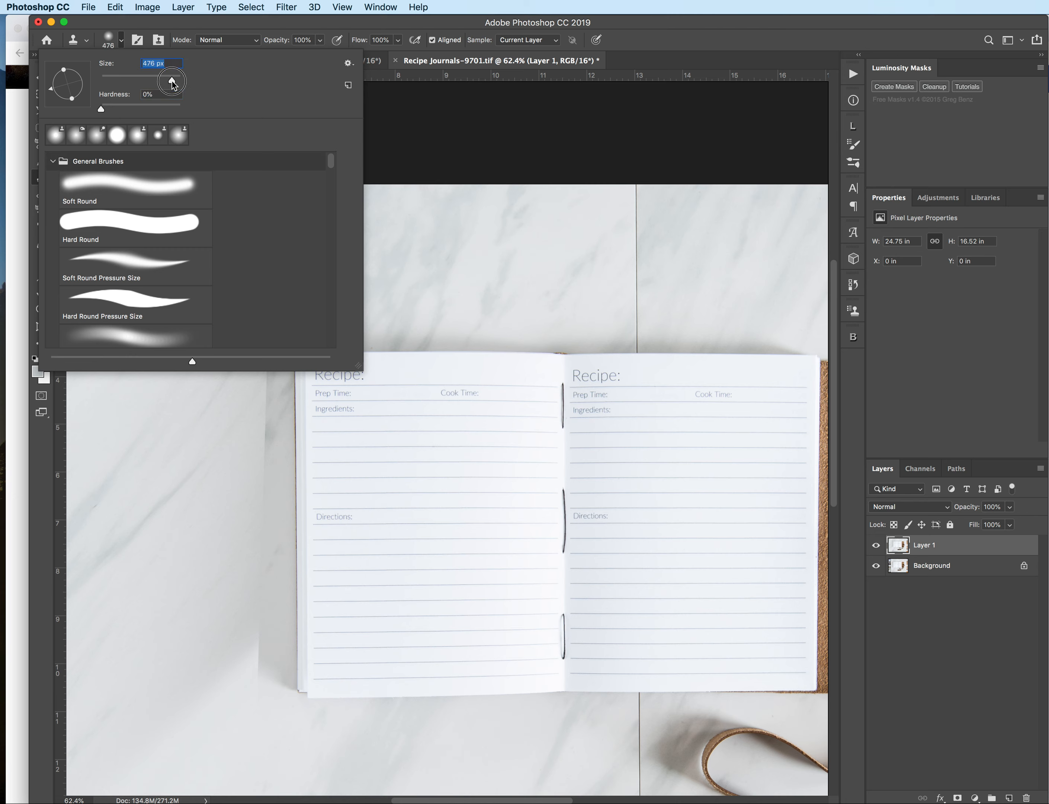
pyautogui.click(215, 29)
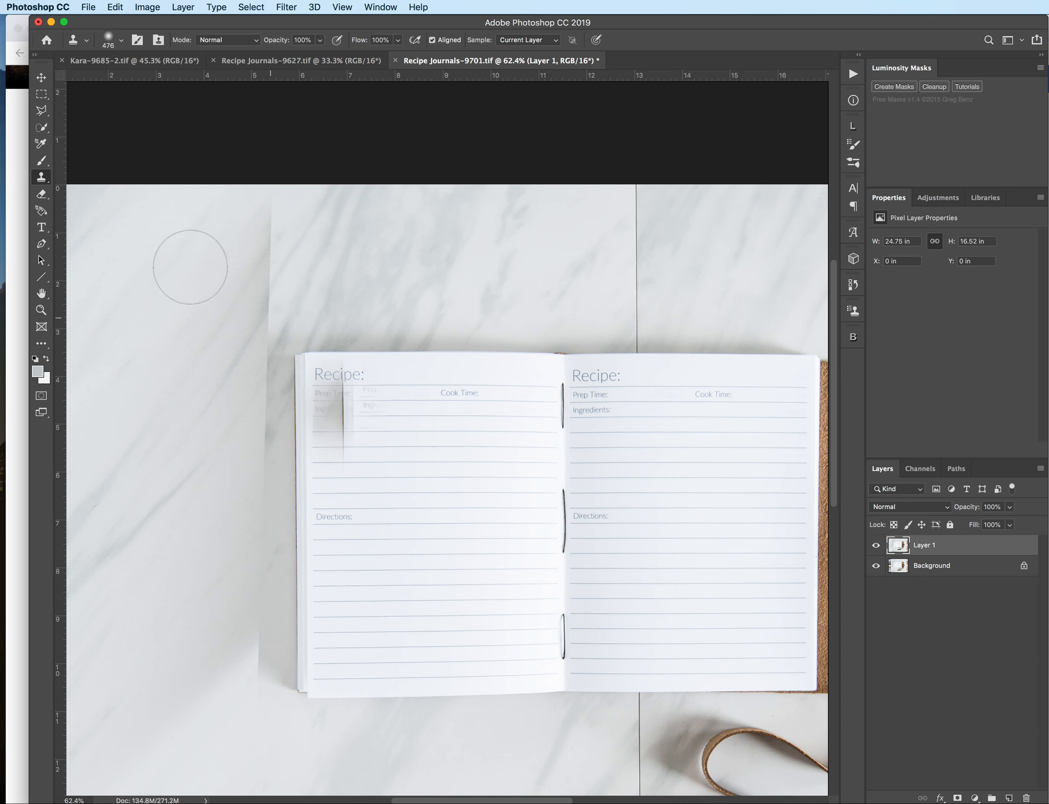
# Select the marble surface left of and below the notebook with Quick Selection, leaving out the notebook pages and the leather strap
pyautogui.click(41, 127)
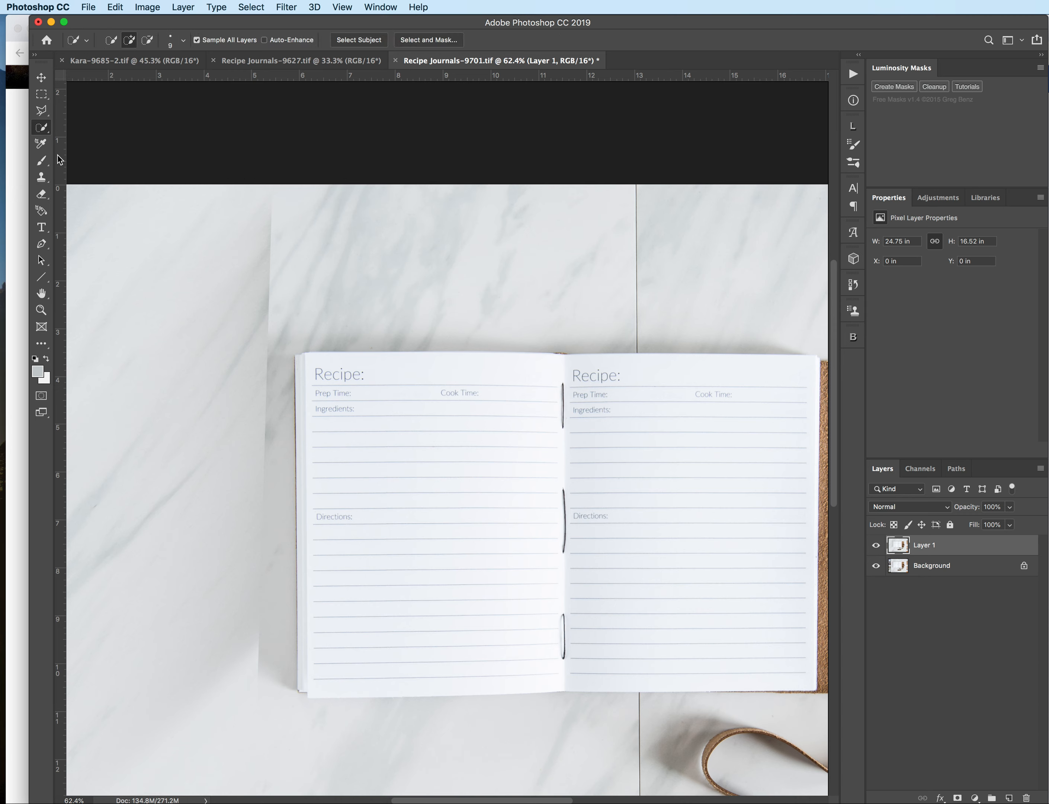
pyautogui.moveTo(197, 466); pyautogui.dragTo(219, 527)
pyautogui.moveTo(218, 423)
pyautogui.mouseDown()
pyautogui.moveTo(295, 225)
pyautogui.moveTo(281, 327)
pyautogui.moveTo(220, 509)
pyautogui.moveTo(206, 639)
pyautogui.moveTo(216, 701)
pyautogui.moveTo(715, 785)
pyautogui.mouseUp()
# Clone marble sampled left of the seam over its upper part within the selection, using 45% Clone Stamp opacity
pyautogui.click(41, 177)
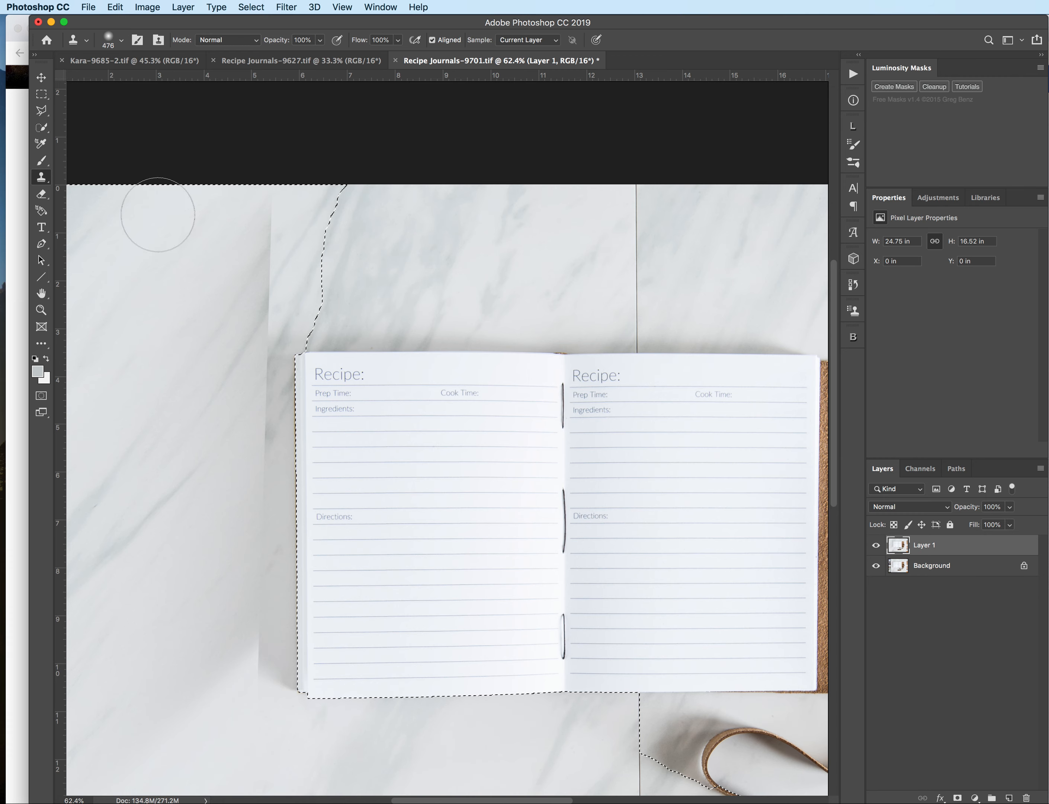
pyautogui.keyDown('alt'); pyautogui.click(163, 261); pyautogui.keyUp('alt')
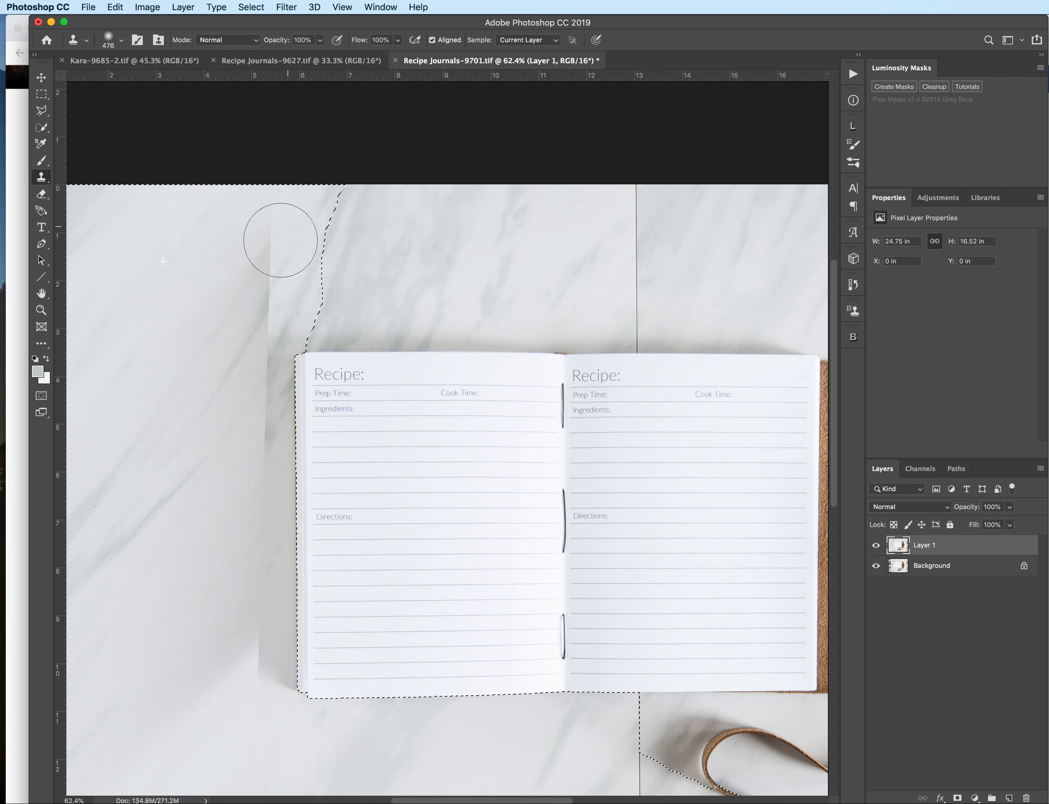
pyautogui.click(320, 40)
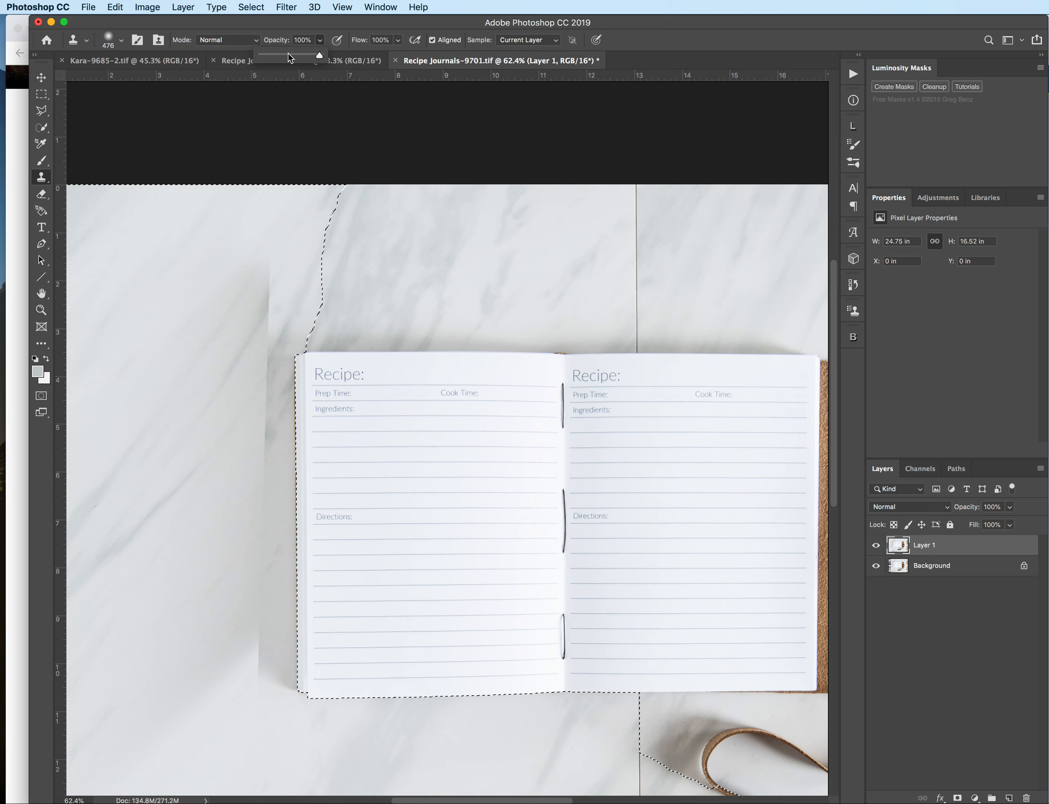
pyautogui.click(287, 55)
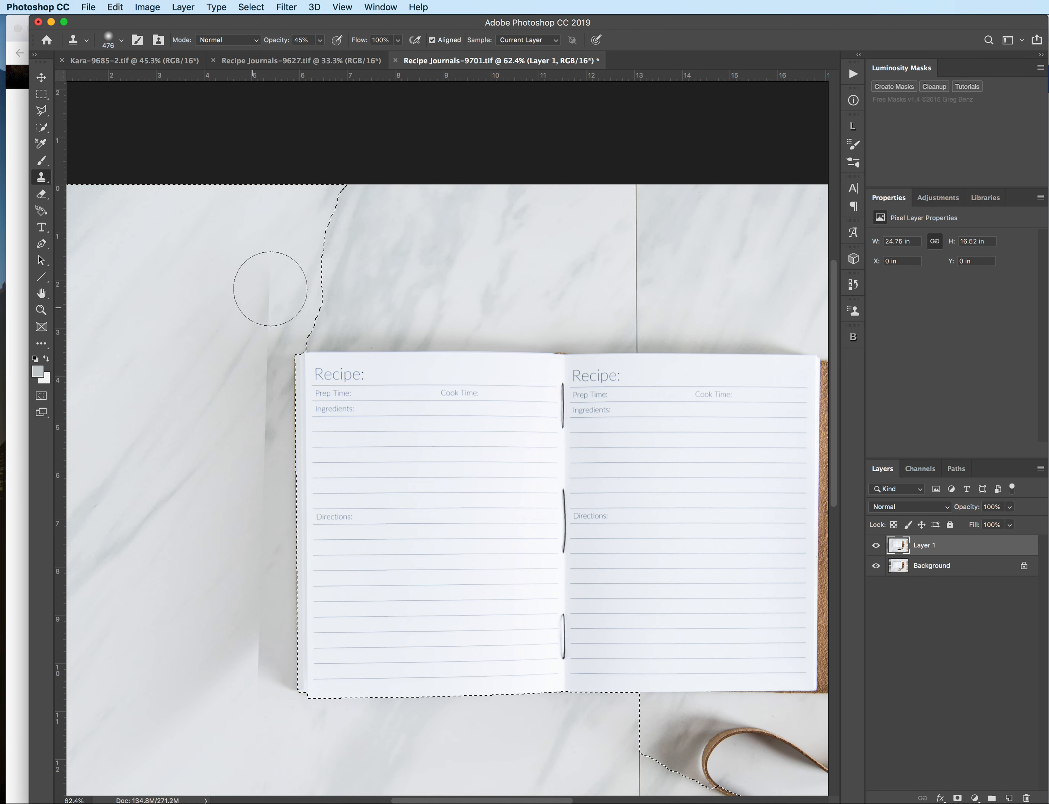
pyautogui.moveTo(271, 289)
pyautogui.mouseDown()
pyautogui.moveTo(254, 337)
pyautogui.moveTo(267, 272)
pyautogui.moveTo(247, 454)
pyautogui.moveTo(258, 338)
pyautogui.moveTo(239, 449)
pyautogui.moveTo(251, 357)
pyautogui.mouseUp()
# Clone marble from the lower-left area over the remaining seam beside the notebook's lower-left corner, and clear the selection
pyautogui.scroll(-3, 238, 423)
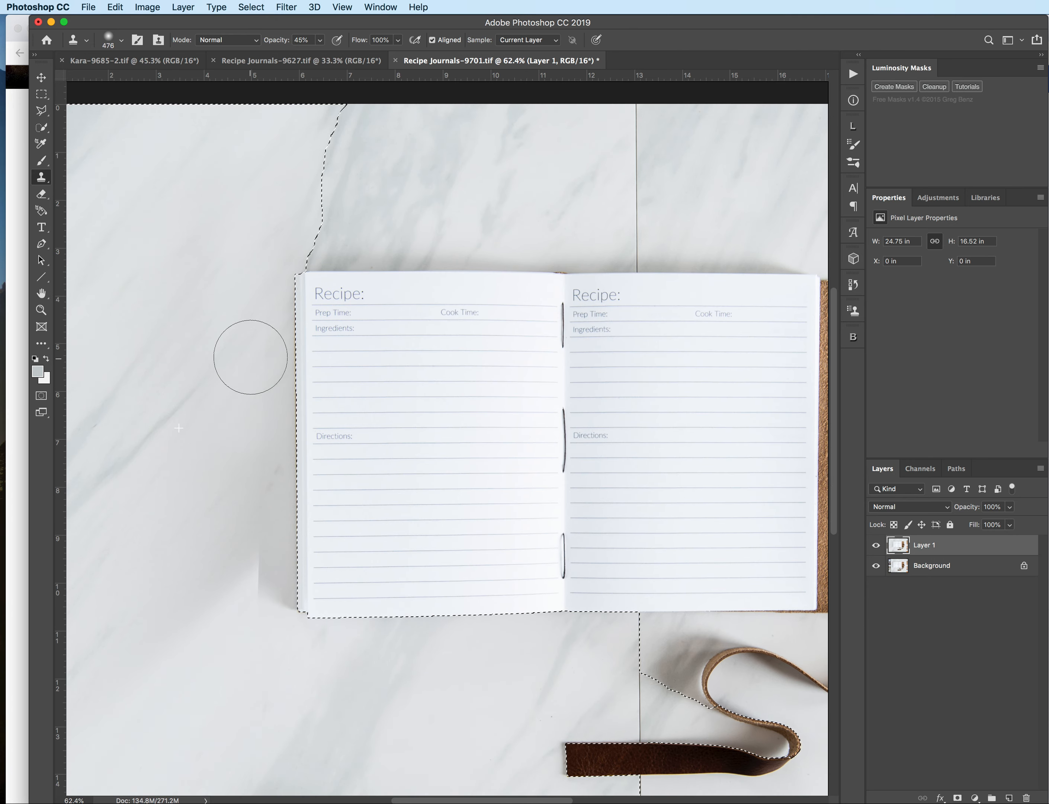
pyautogui.scroll(-3, 183, 414)
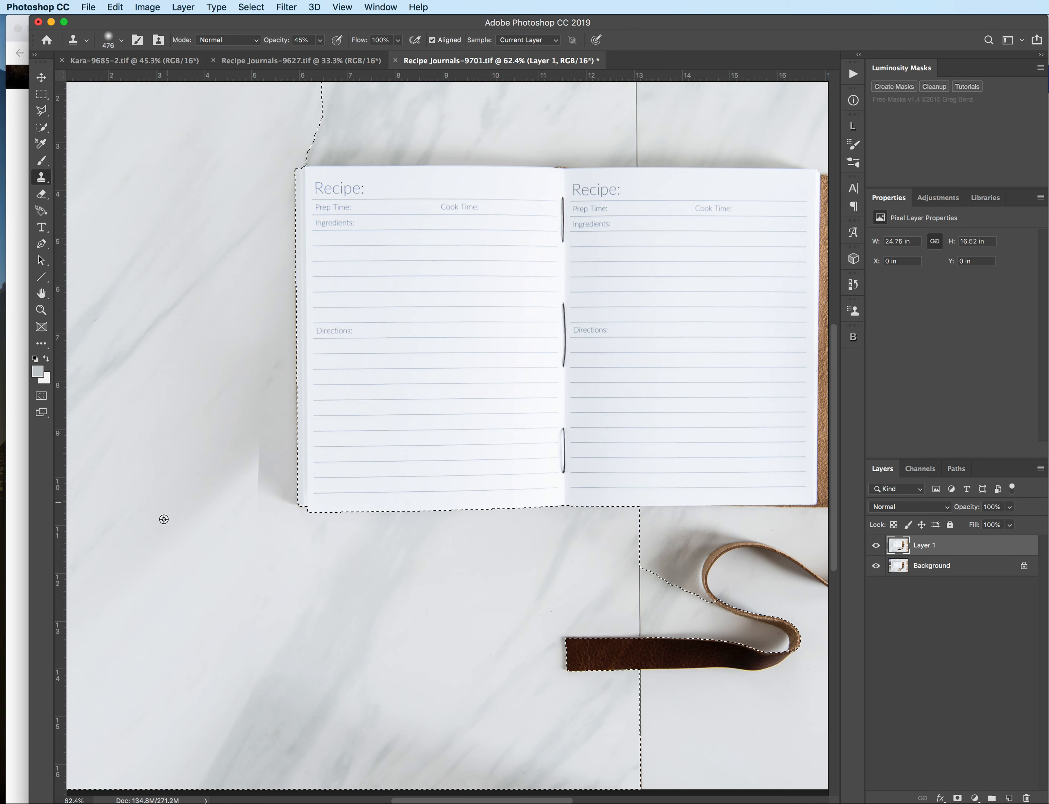
pyautogui.keyDown('alt'); pyautogui.click(152, 544); pyautogui.keyUp('alt')
pyautogui.moveTo(232, 465)
pyautogui.mouseDown()
pyautogui.moveTo(227, 448)
pyautogui.moveTo(236, 504)
pyautogui.mouseUp()
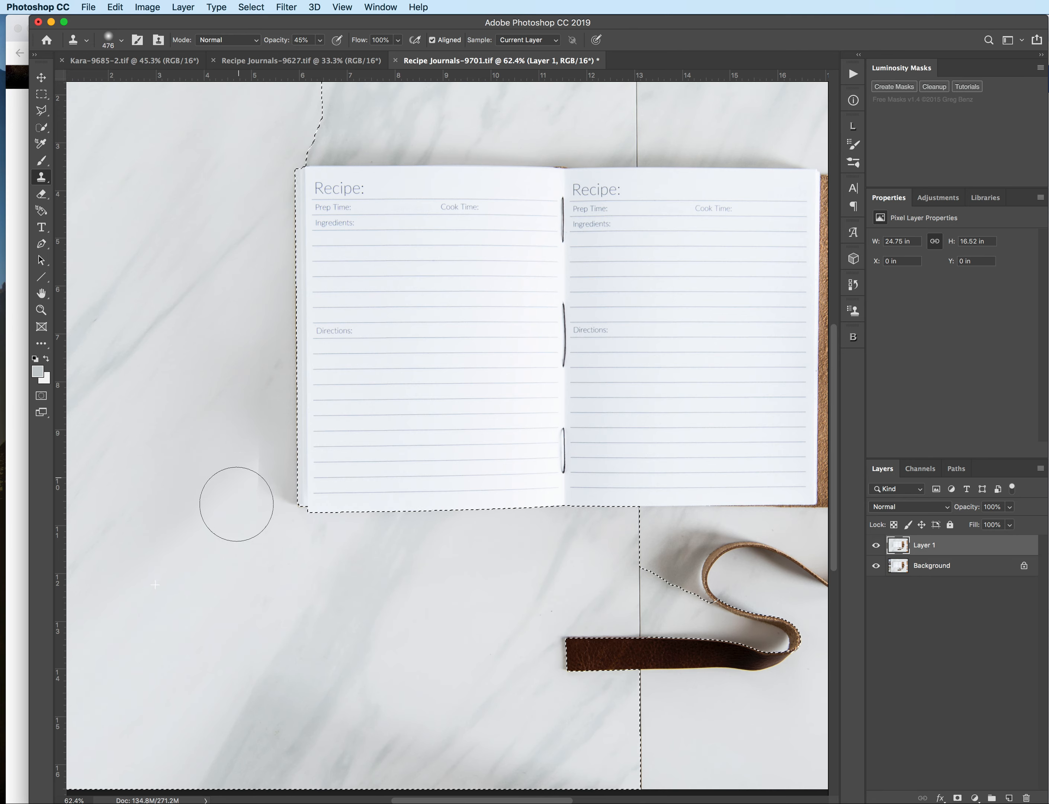
pyautogui.scroll(1, 223, 367)
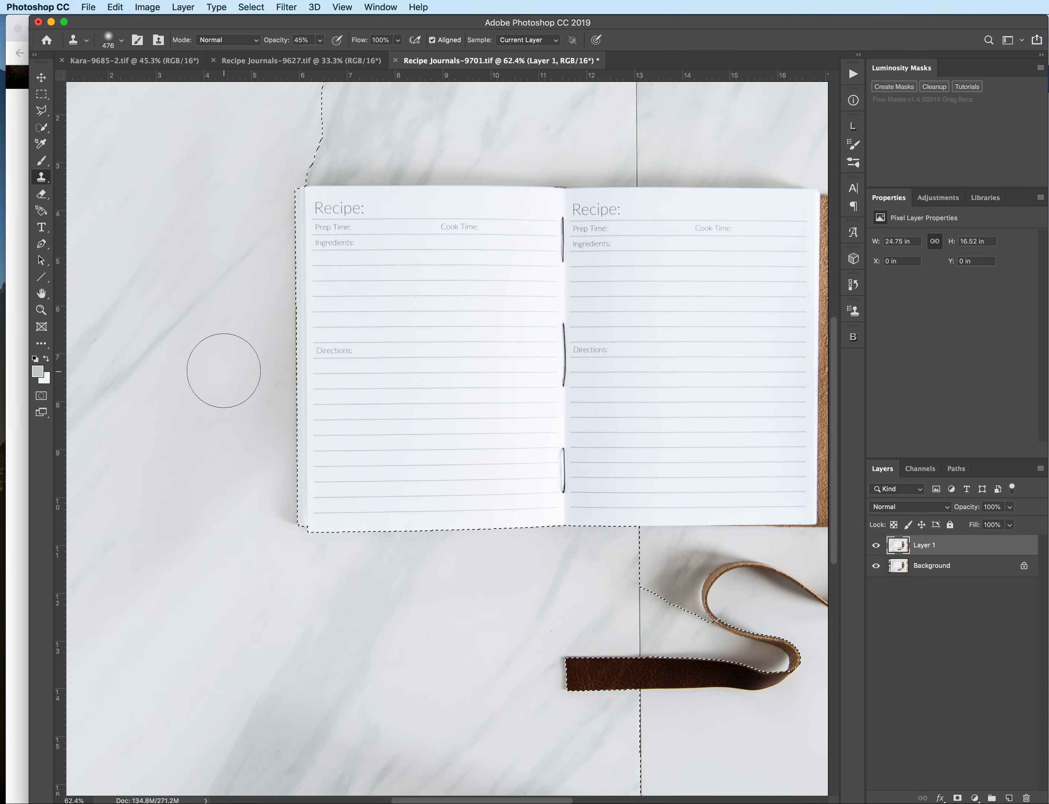
pyautogui.scroll(-4, 223, 368)
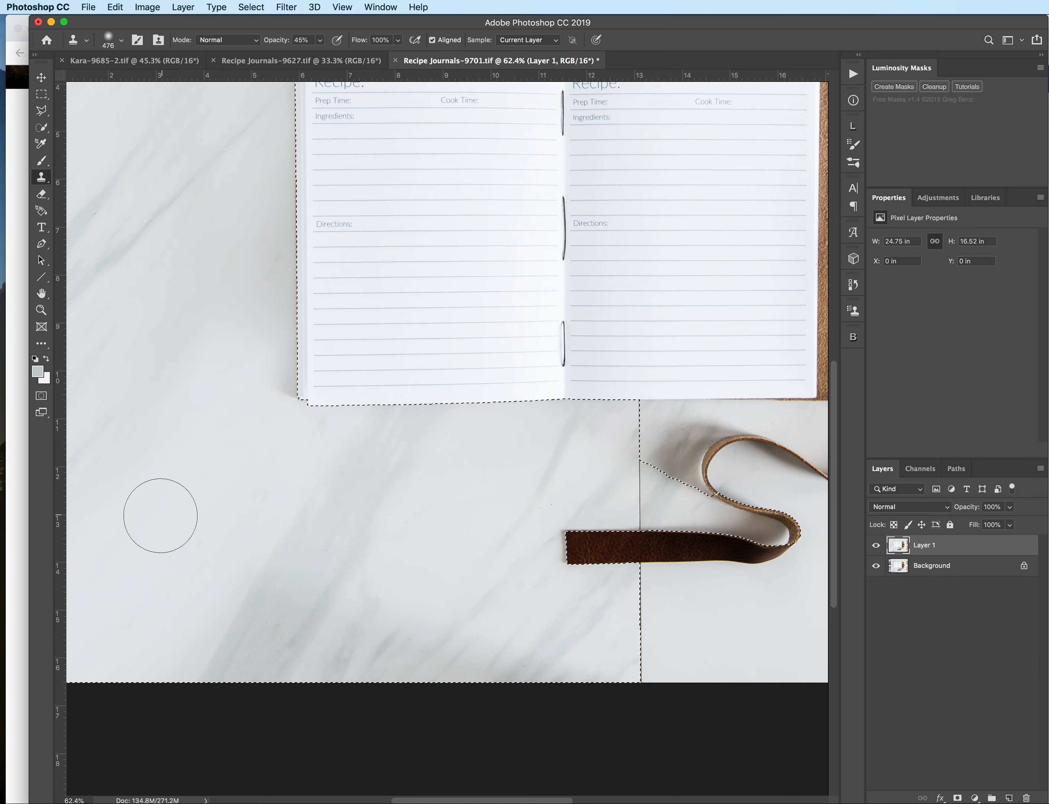
pyautogui.scroll(-3, 161, 515)
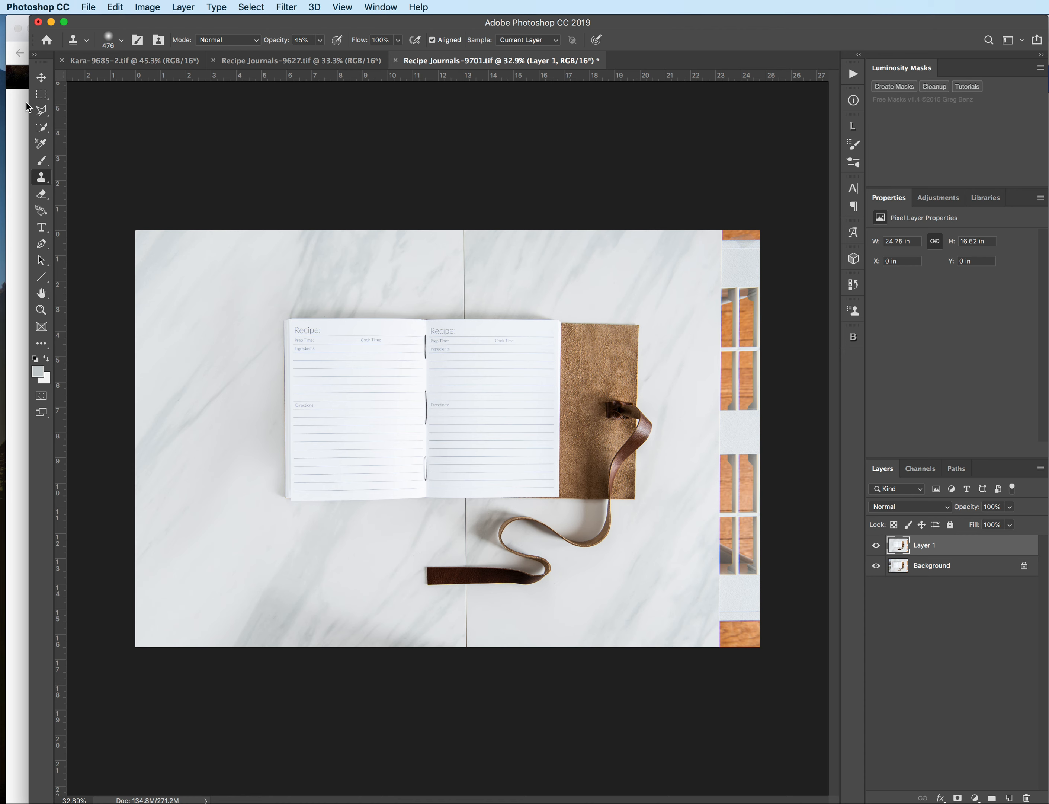
# Set the Clone Stamp opacity to 100% and clone nearby marble over the upper end of the railing strip at the photo's right edge
pyautogui.click(50, 92)
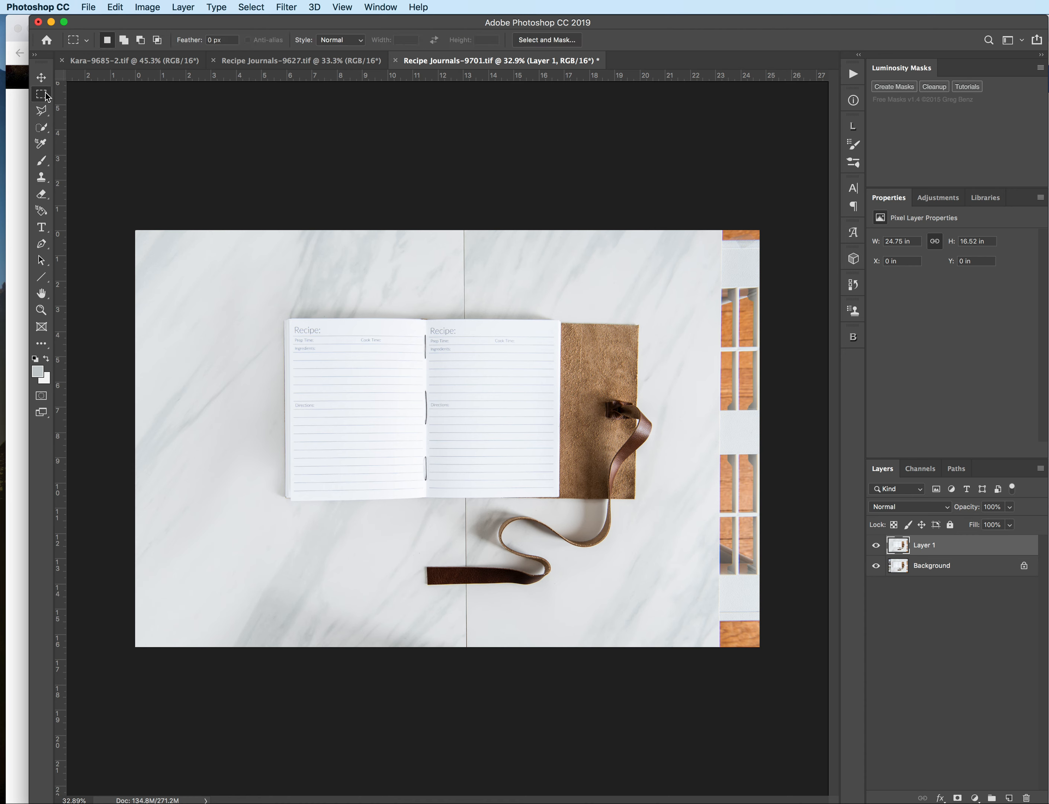
pyautogui.click(41, 177)
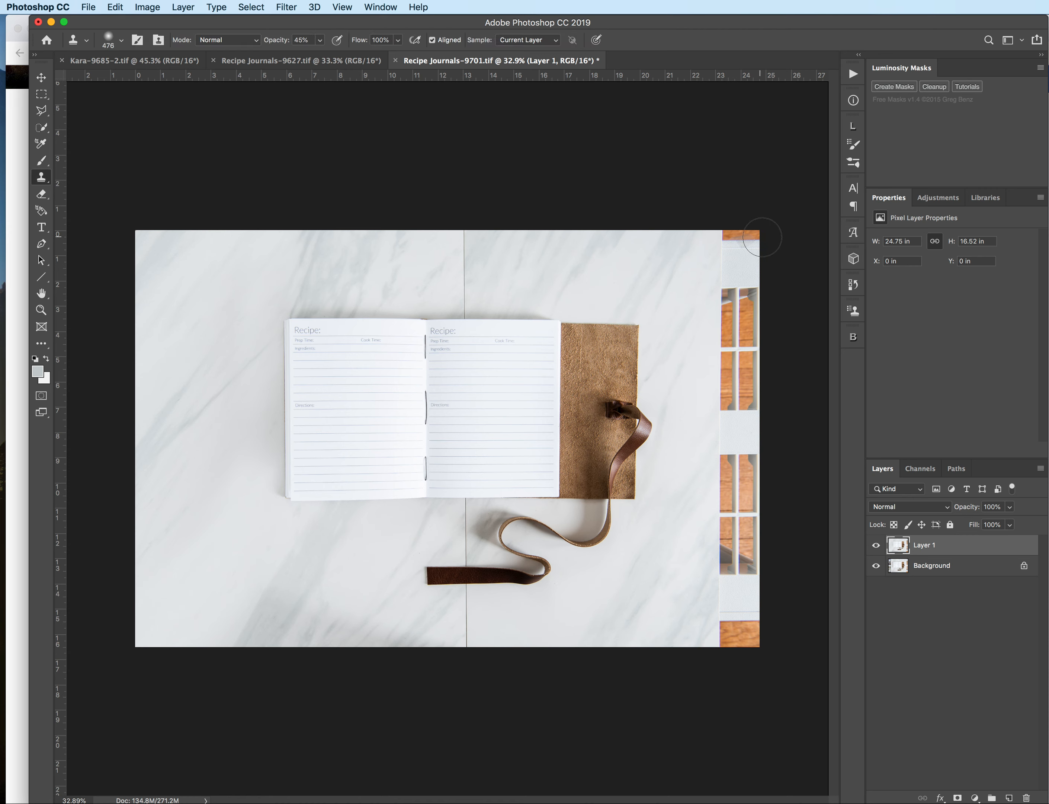
pyautogui.keyDown('alt'); pyautogui.click(685, 328); pyautogui.keyUp('alt')
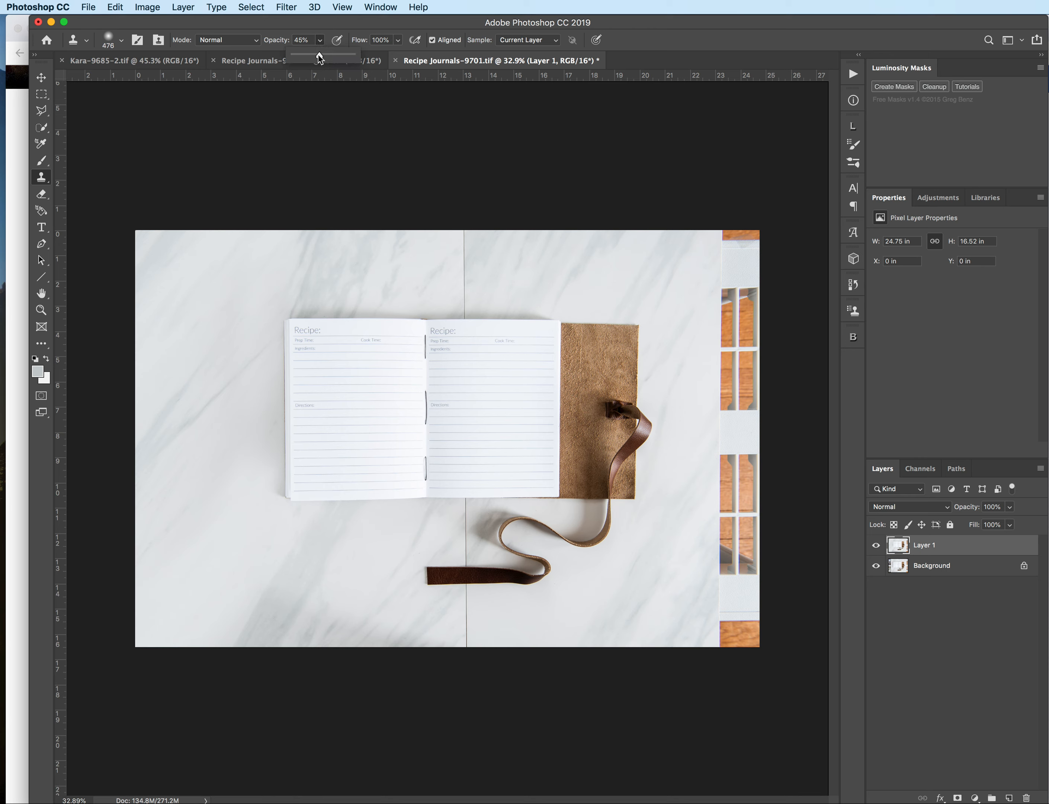
pyautogui.moveTo(318, 54); pyautogui.dragTo(423, 54)
pyautogui.keyDown('alt'); pyautogui.click(693, 309); pyautogui.keyUp('alt')
pyautogui.moveTo(723, 290)
pyautogui.mouseDown()
pyautogui.moveTo(743, 265)
pyautogui.moveTo(728, 231)
pyautogui.moveTo(718, 274)
pyautogui.mouseUp()
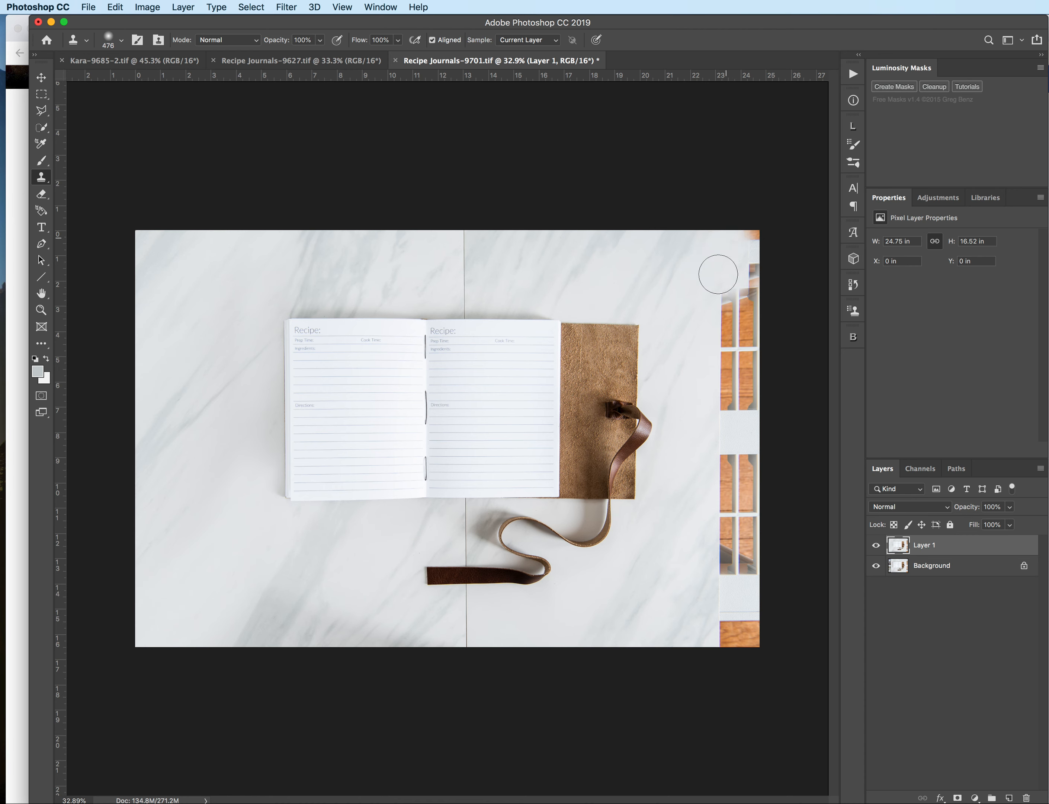
# Clone adjacent marble over the inner half of the railing strip, from the middle of the photo down towards the lower end
pyautogui.keyDown('alt'); pyautogui.click(705, 378); pyautogui.keyUp('alt')
pyautogui.moveTo(727, 355)
pyautogui.mouseDown()
pyautogui.moveTo(731, 327)
pyautogui.moveTo(719, 311)
pyautogui.moveTo(713, 442)
pyautogui.moveTo(736, 357)
pyautogui.mouseUp()
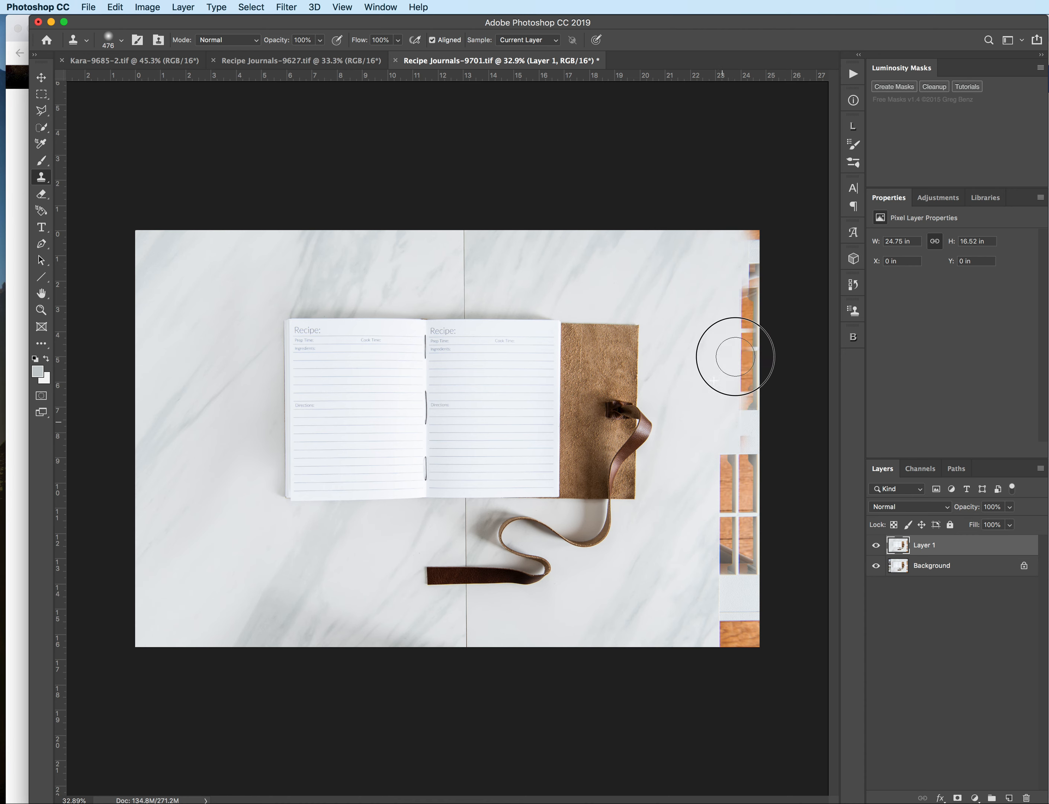
pyautogui.keyDown('alt'); pyautogui.click(695, 493); pyautogui.keyUp('alt')
pyautogui.moveTo(723, 462); pyautogui.dragTo(711, 661)
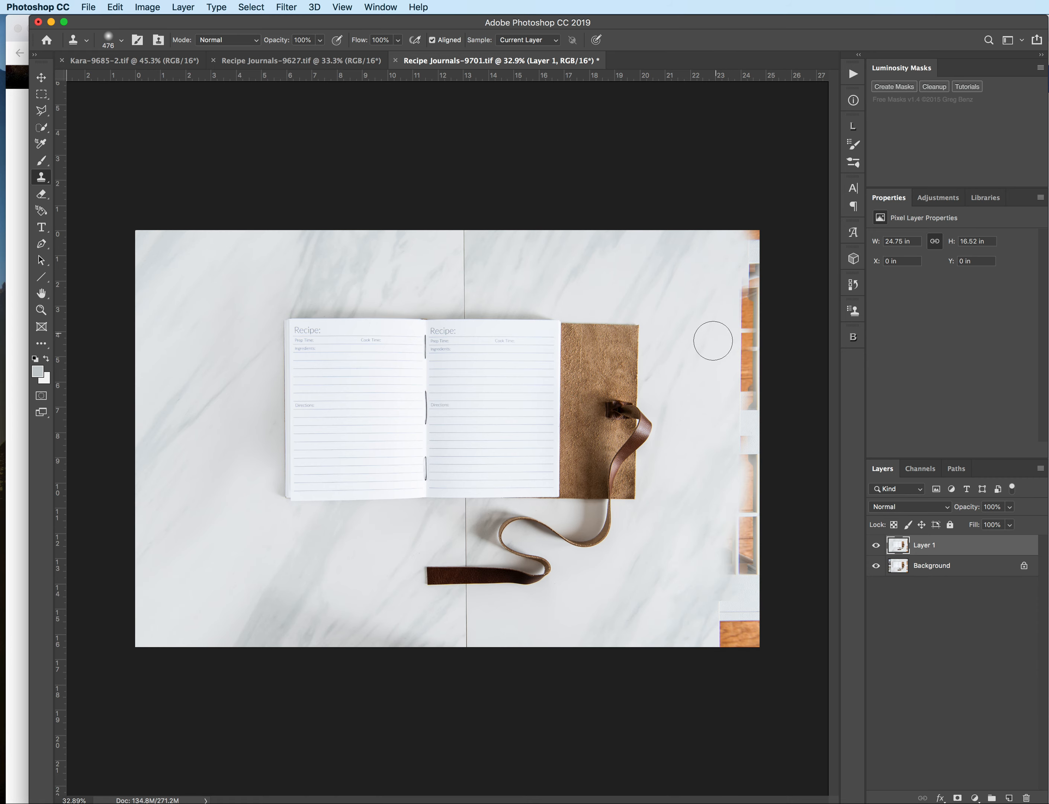
# Clone marble over the remaining outer railing in the upper half of the photo's right edge
pyautogui.moveTo(729, 346)
pyautogui.mouseDown()
pyautogui.moveTo(740, 346)
pyautogui.moveTo(745, 263)
pyautogui.mouseUp()
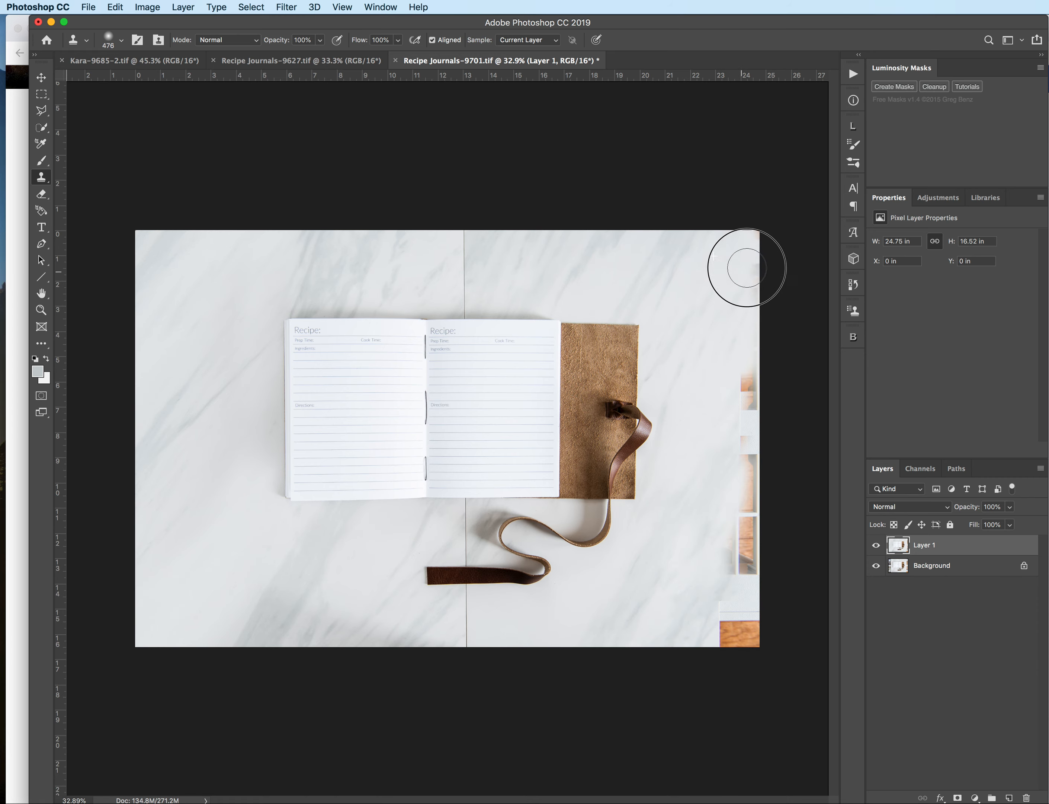
pyautogui.keyDown('alt'); pyautogui.click(699, 399); pyautogui.keyUp('alt')
pyautogui.moveTo(732, 399); pyautogui.dragTo(740, 371)
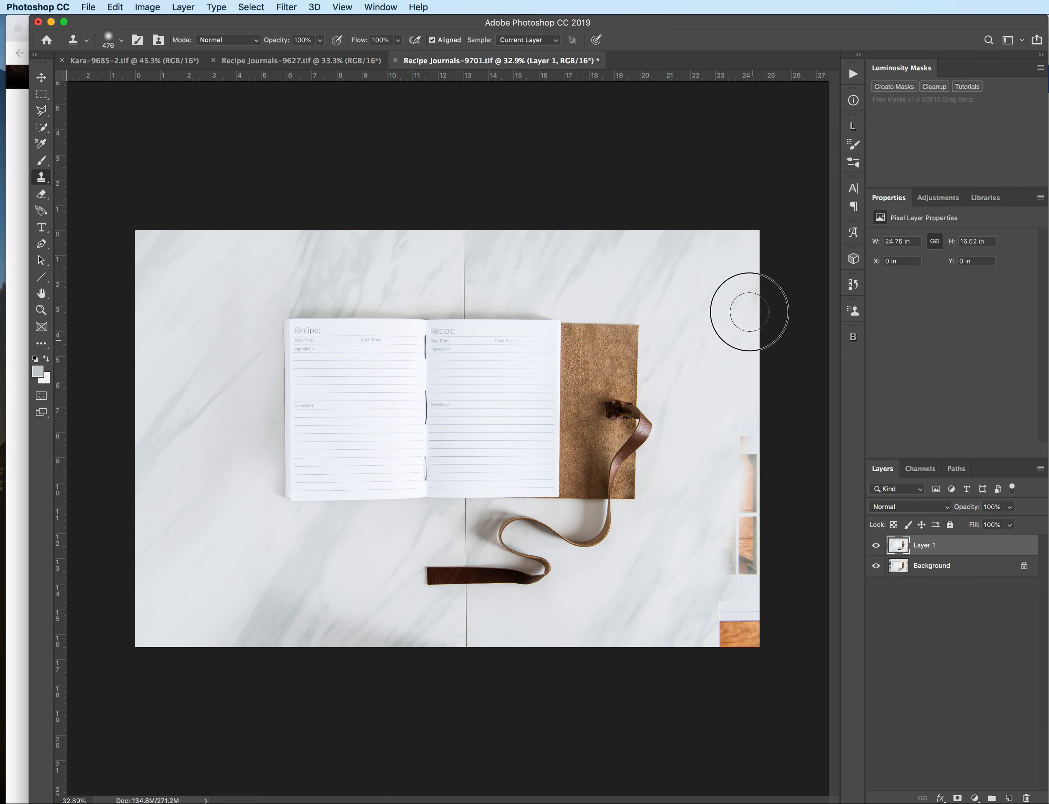
# Clone marble over the remaining railing and wood in the lower half of the right edge, down to the photo's bottom-right corner
pyautogui.keyDown('alt'); pyautogui.click(693, 456); pyautogui.keyUp('alt')
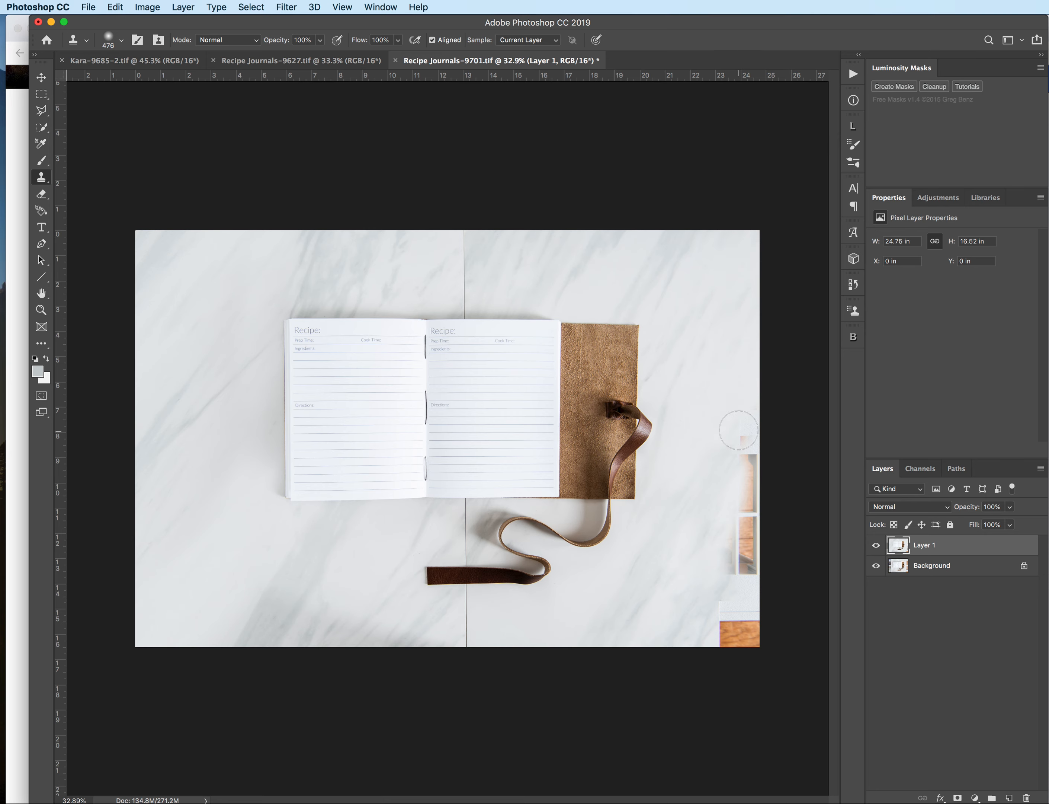
pyautogui.moveTo(747, 494); pyautogui.dragTo(741, 408)
pyautogui.moveTo(752, 546)
pyautogui.mouseDown()
pyautogui.moveTo(740, 549)
pyautogui.moveTo(763, 497)
pyautogui.mouseUp()
pyautogui.keyDown('alt'); pyautogui.click(655, 613); pyautogui.keyUp('alt')
pyautogui.moveTo(721, 607)
pyautogui.mouseDown()
pyautogui.moveTo(770, 558)
pyautogui.moveTo(760, 595)
pyautogui.moveTo(752, 575)
pyautogui.mouseUp()
pyautogui.keyDown('alt'); pyautogui.click(652, 637); pyautogui.keyUp('alt')
pyautogui.moveTo(712, 635)
pyautogui.mouseDown()
pyautogui.moveTo(779, 634)
pyautogui.moveTo(701, 635)
pyautogui.mouseUp()
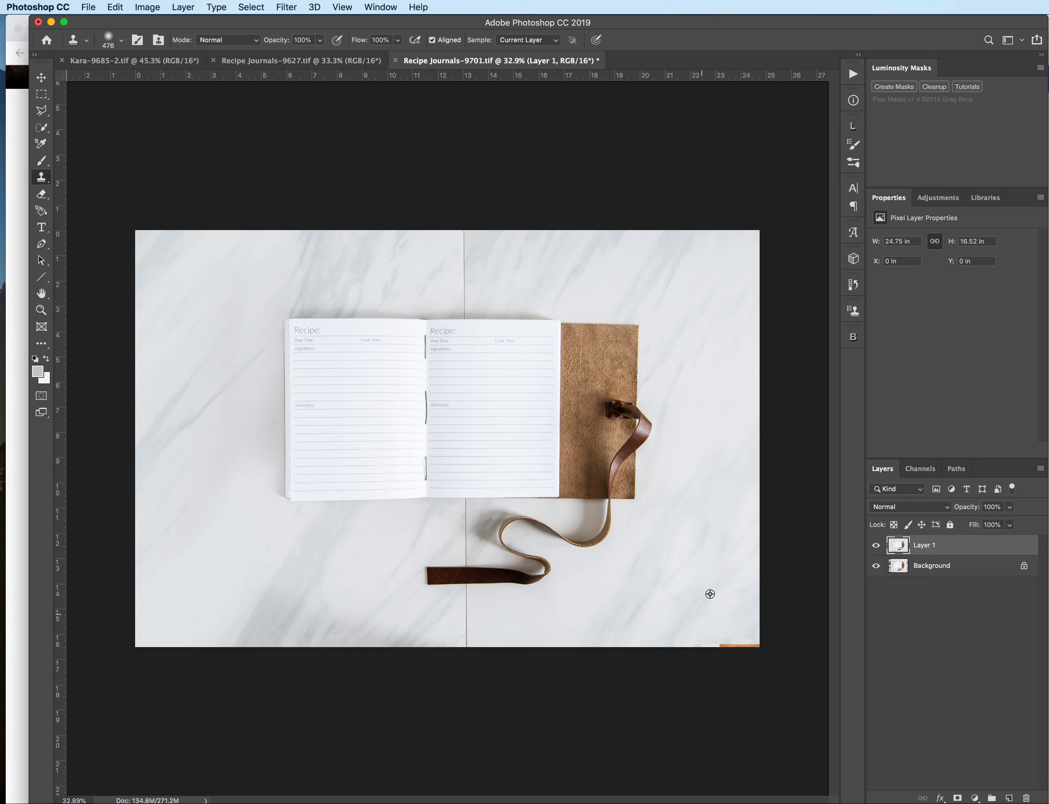
pyautogui.moveTo(727, 642)
pyautogui.mouseDown()
pyautogui.moveTo(703, 656)
pyautogui.moveTo(768, 645)
pyautogui.mouseUp()
# Examine the retouched marble up close along the right edge, in the lower-left area and around the notebook's upper-left corner
pyautogui.scroll(3, 753, 322)
pyautogui.hscroll(2, 675, 360)
pyautogui.scroll(3, 776, 349)
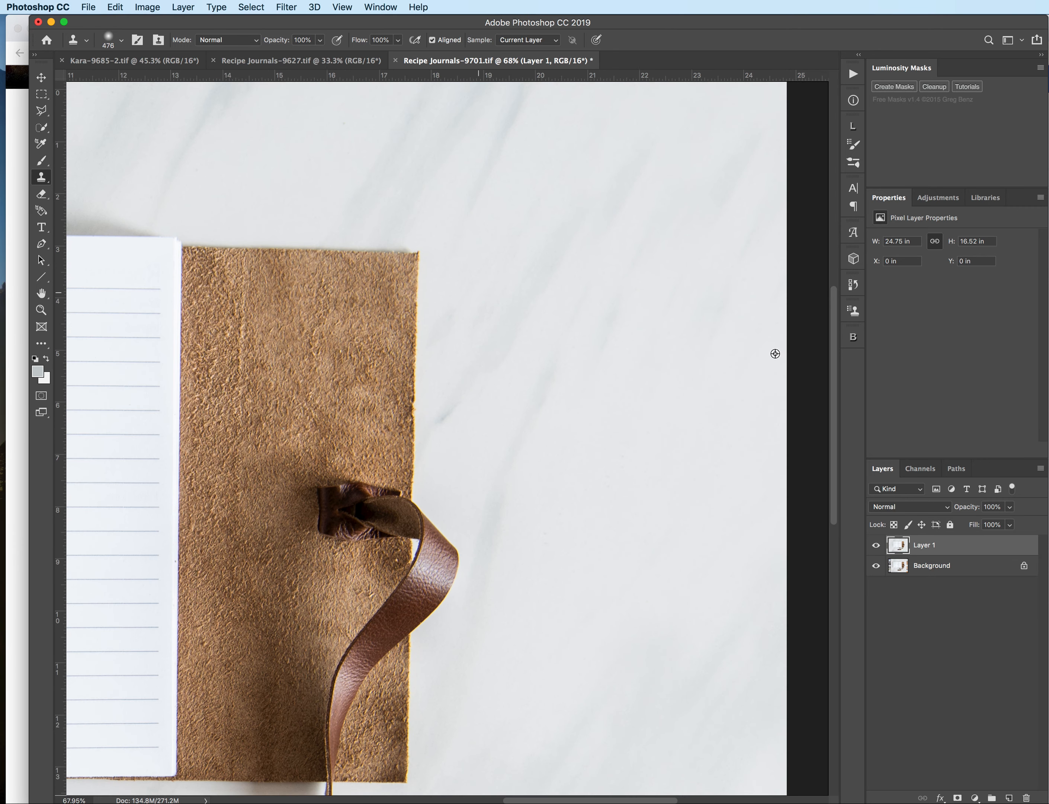
pyautogui.scroll(5, 614, 399)
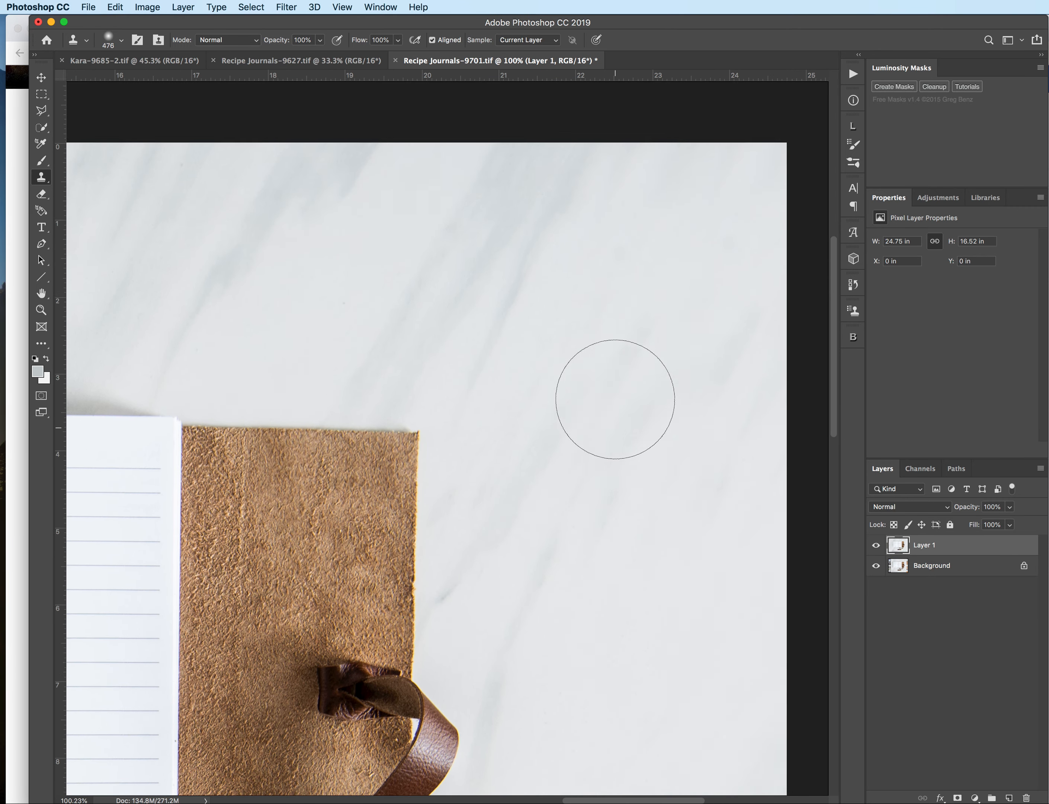
pyautogui.scroll(-3, 615, 399)
pyautogui.scroll(-10, 615, 399)
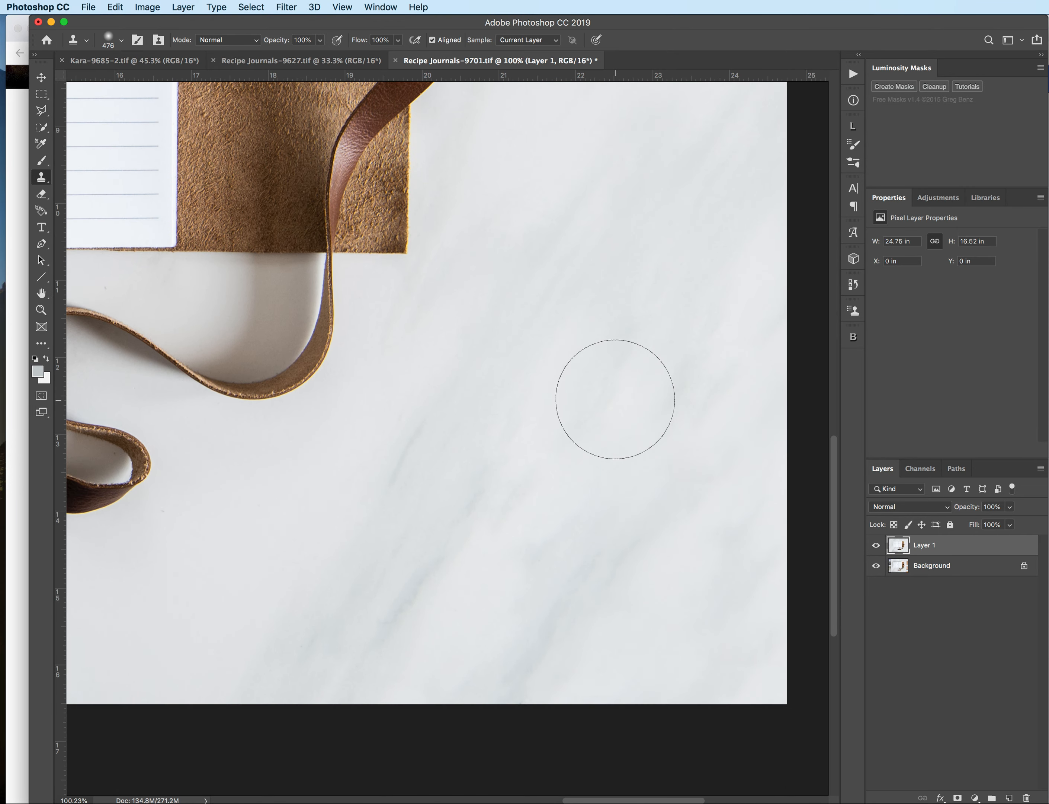
pyautogui.hscroll(-15, 615, 399)
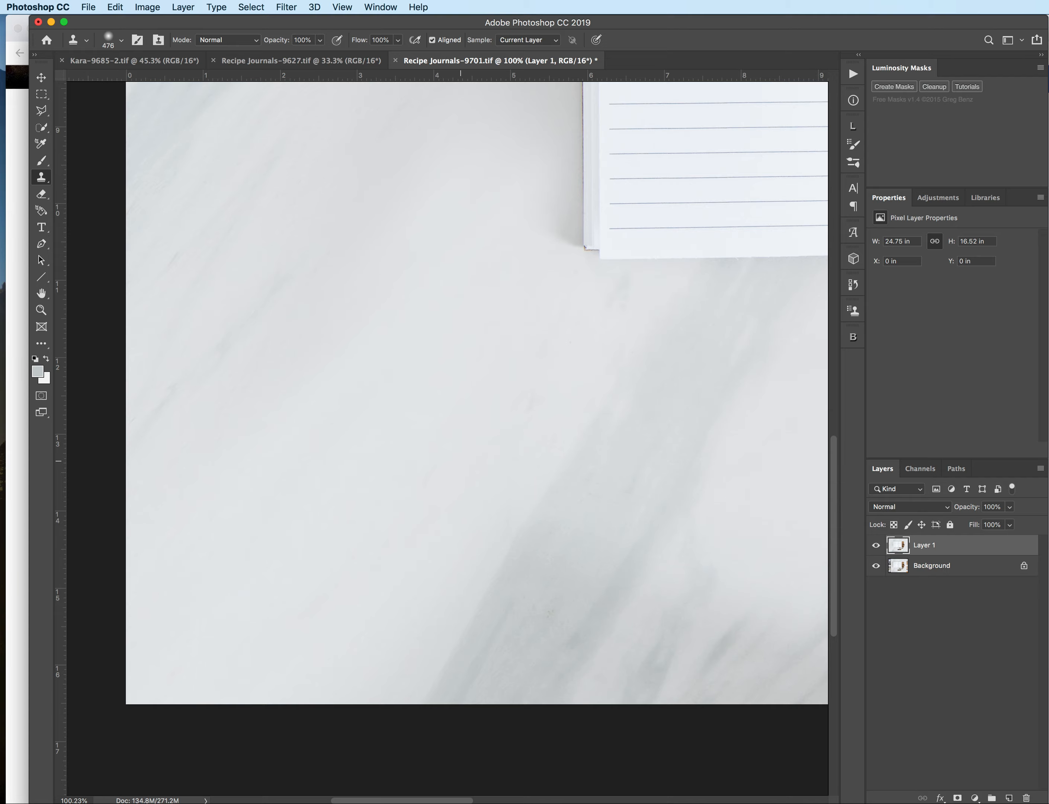
pyautogui.scroll(10, 415, 484)
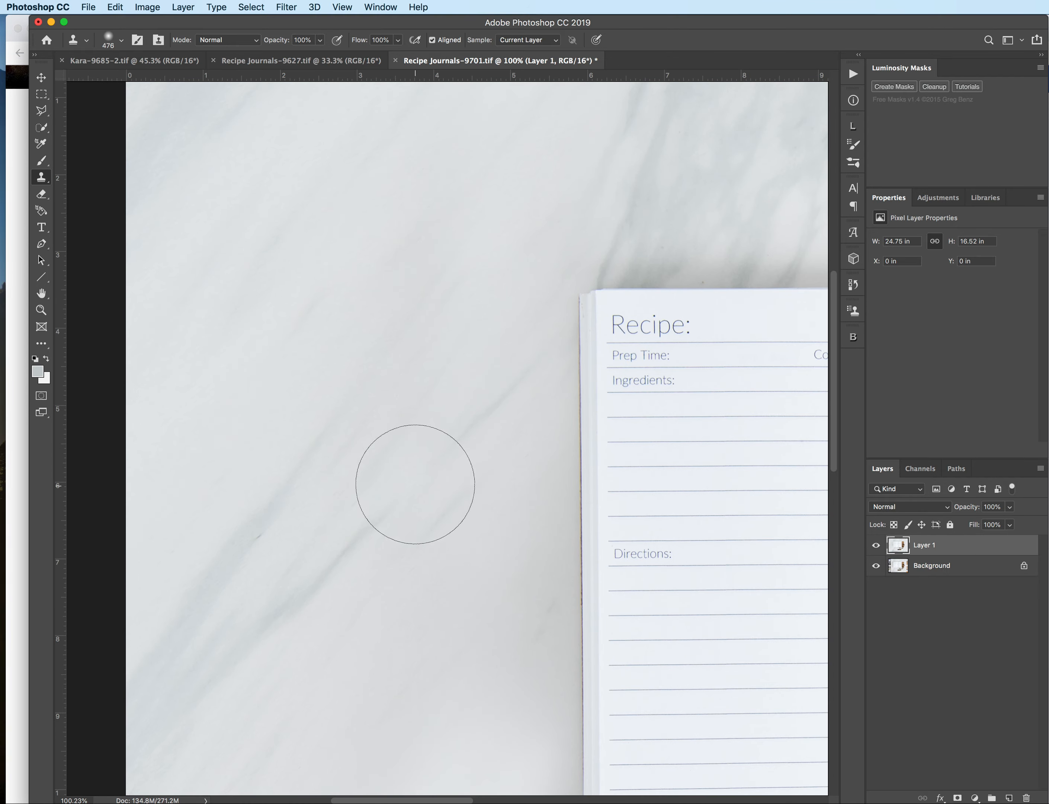
pyautogui.scroll(3, 415, 484)
pyautogui.scroll(6, 628, 396)
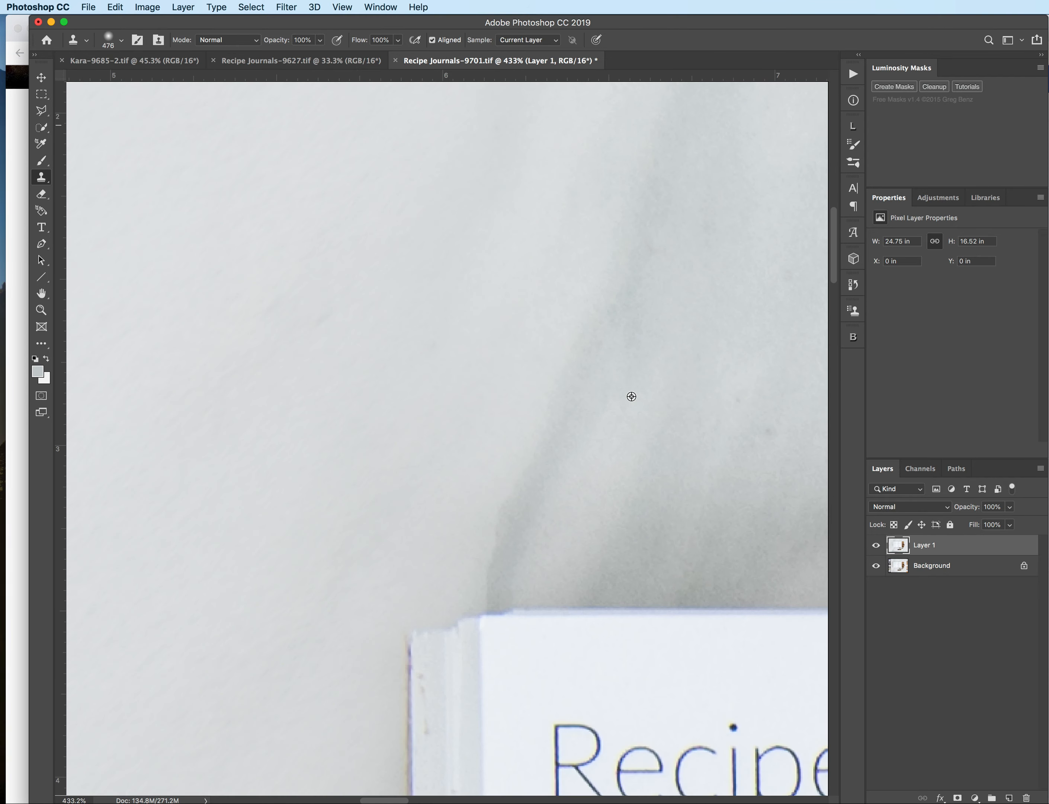
pyautogui.scroll(-10, 631, 396)
pyautogui.scroll(5, 420, 448)
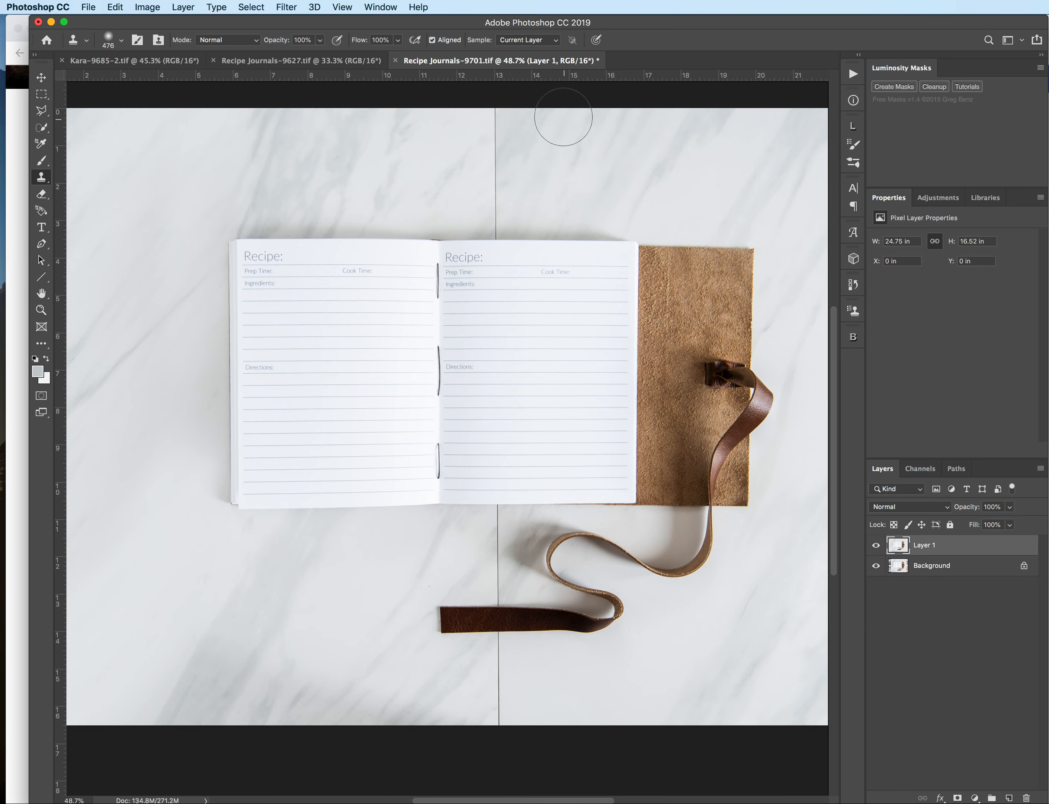
# Select the marble on both sides of the seam above the notebook with Quick Selection, leaving out the notebook pages
pyautogui.click(39, 128)
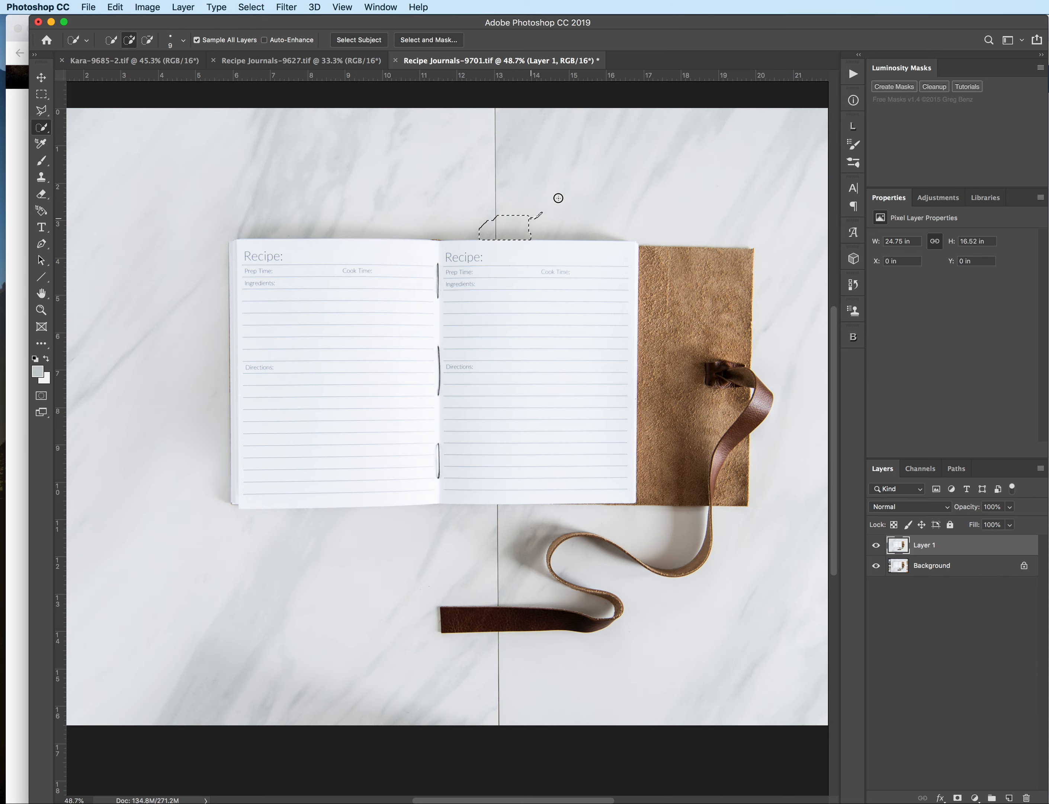
pyautogui.moveTo(534, 122); pyautogui.dragTo(442, 122)
pyautogui.scroll(5, 550, 215)
pyautogui.scroll(4, 550, 215)
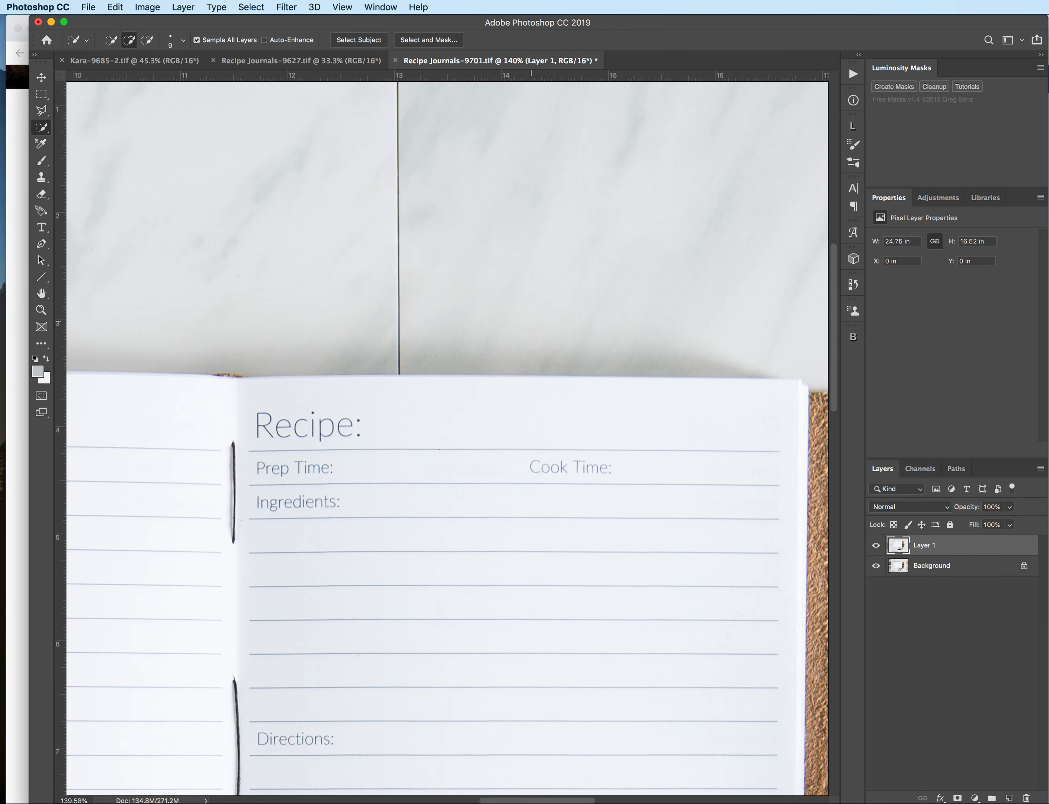
# Clone marble sampled right of the seam over the full seam above the notebook, using a 169 px Clone Stamp brush
pyautogui.click(41, 179)
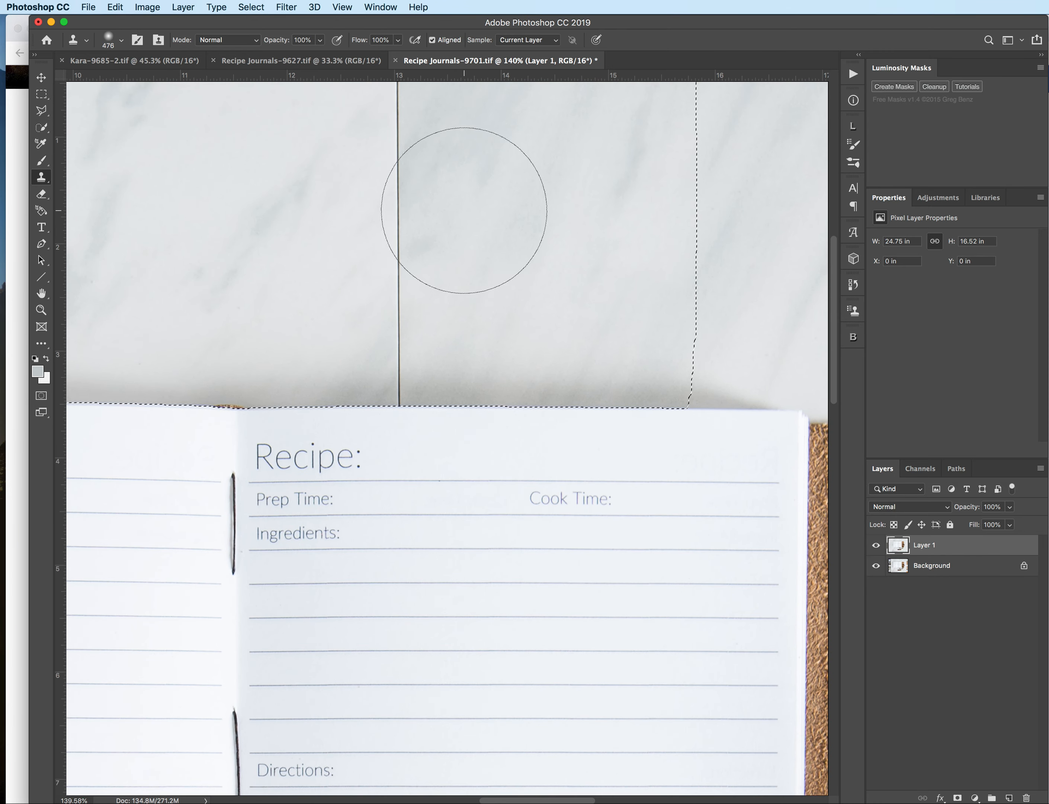
pyautogui.click(122, 40)
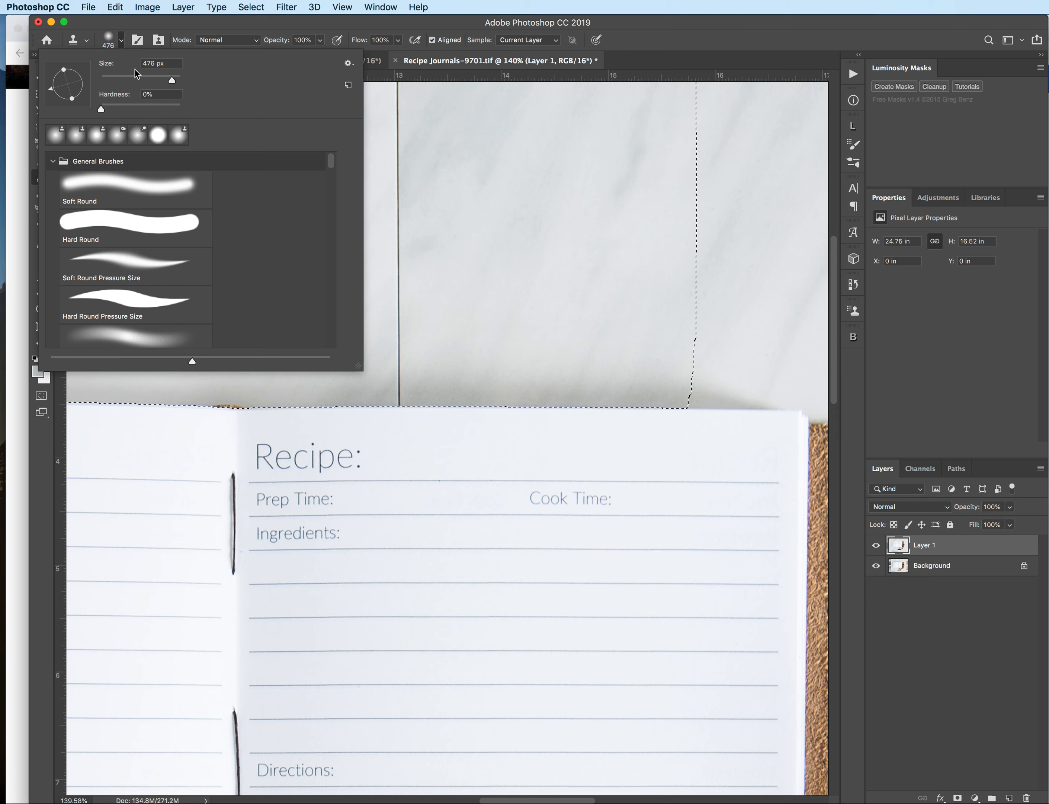
pyautogui.click(155, 76)
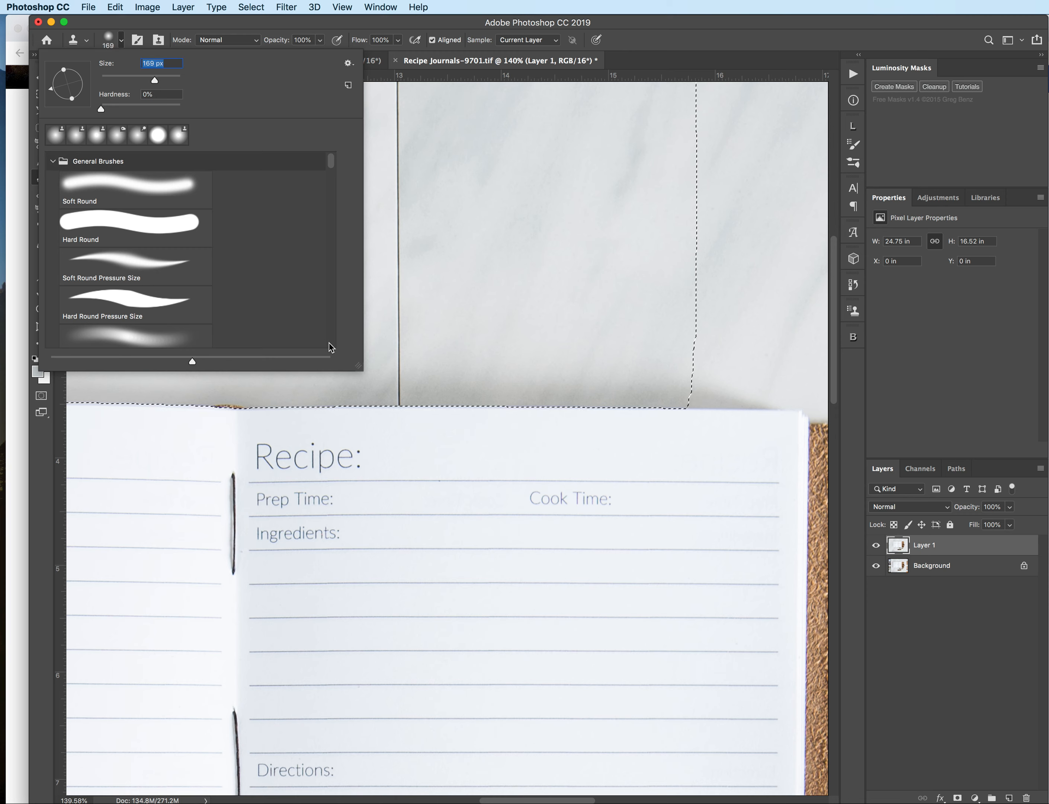
pyautogui.keyDown('alt'); pyautogui.click(465, 406); pyautogui.keyUp('alt')
pyautogui.click(398, 405)
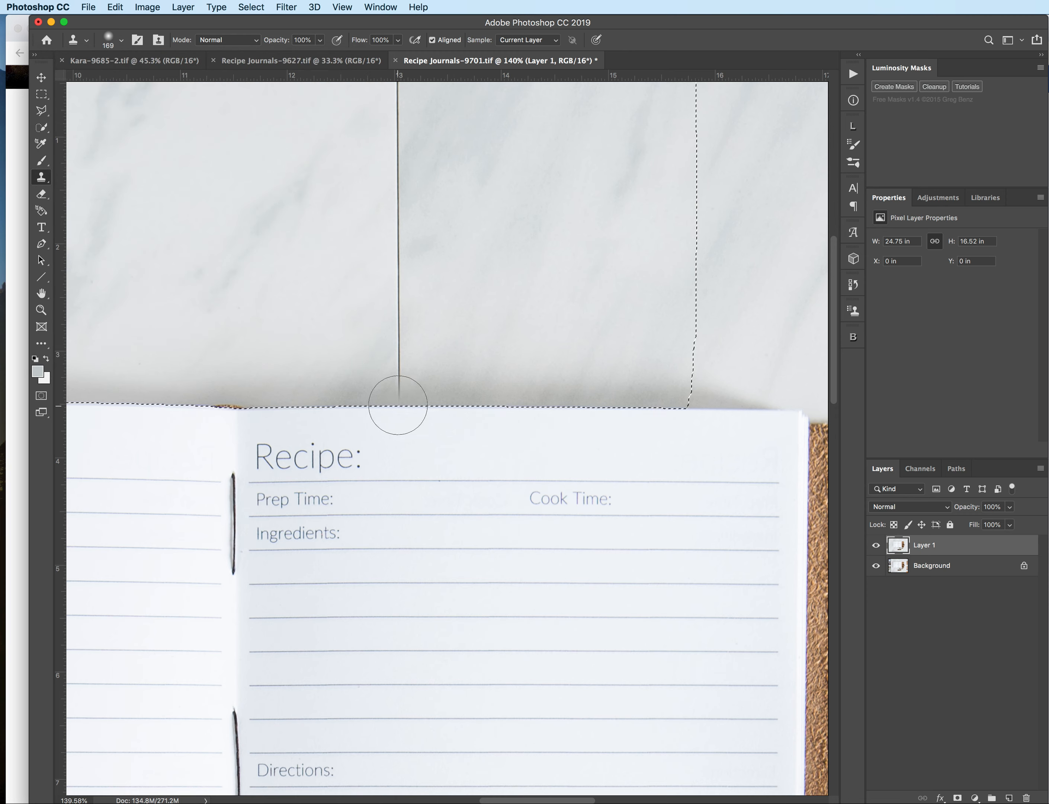
pyautogui.moveTo(398, 405)
pyautogui.mouseDown()
pyautogui.moveTo(406, 299)
pyautogui.moveTo(396, 247)
pyautogui.moveTo(405, 193)
pyautogui.mouseUp()
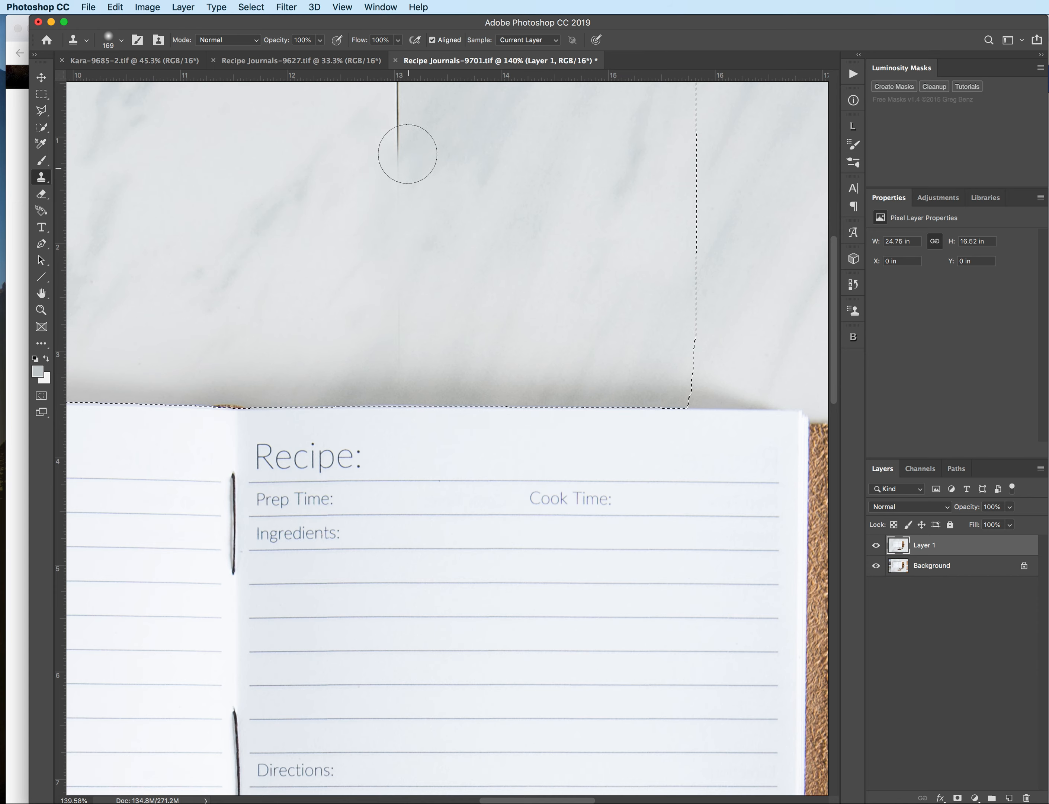
pyautogui.scroll(3, 407, 150)
pyautogui.moveTo(405, 302); pyautogui.dragTo(405, 155)
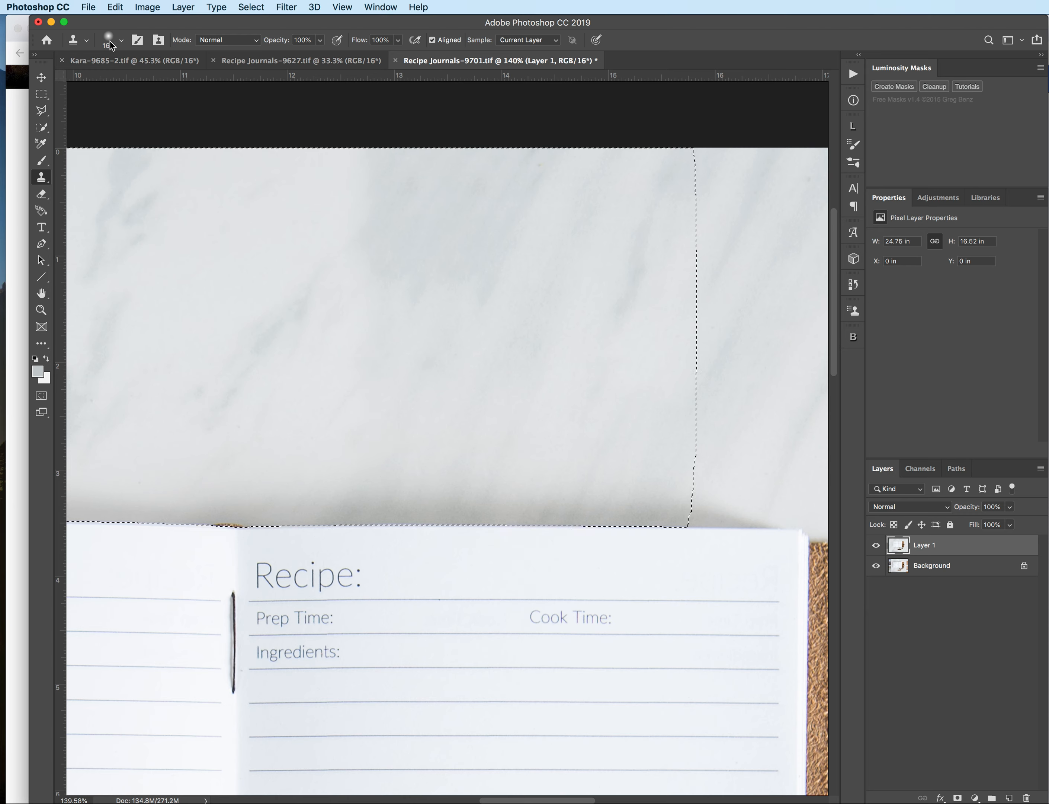
# Enlarge the Clone Stamp brush to 396 px and blend the hard tonal edge above the notebook with marble sampled to its left
pyautogui.click(121, 39)
pyautogui.press('Return')
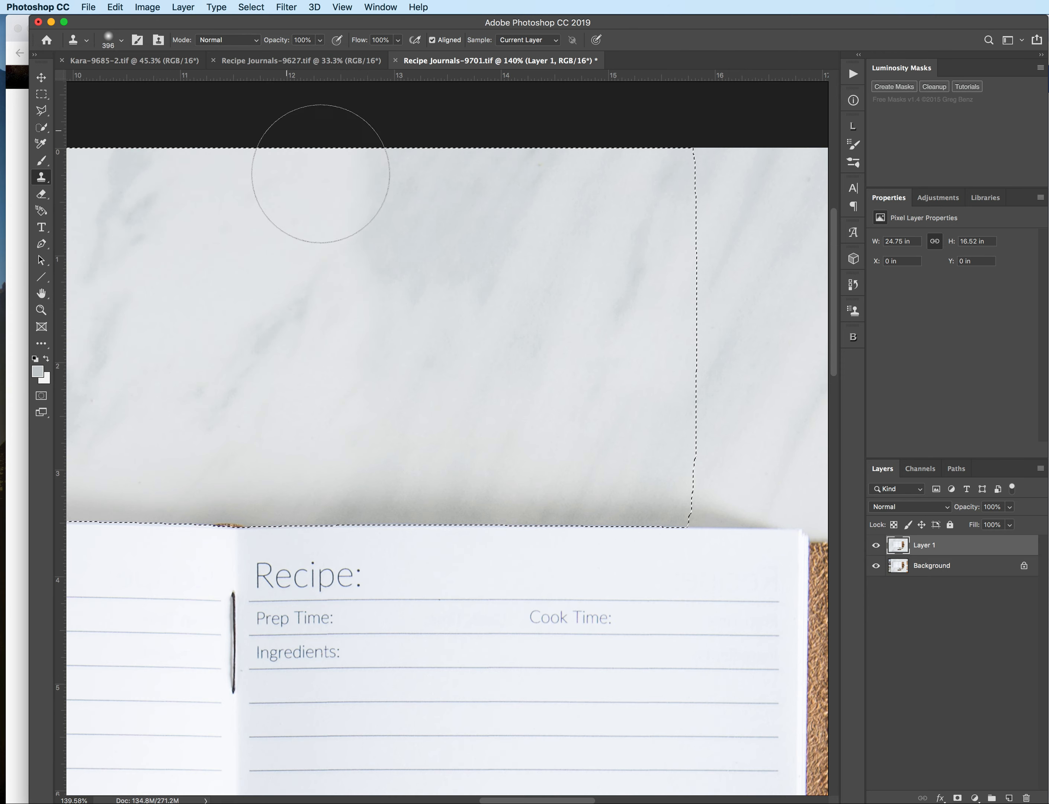
pyautogui.keyDown('alt'); pyautogui.click(229, 262); pyautogui.keyUp('alt')
pyautogui.click(373, 256)
pyautogui.click(369, 199)
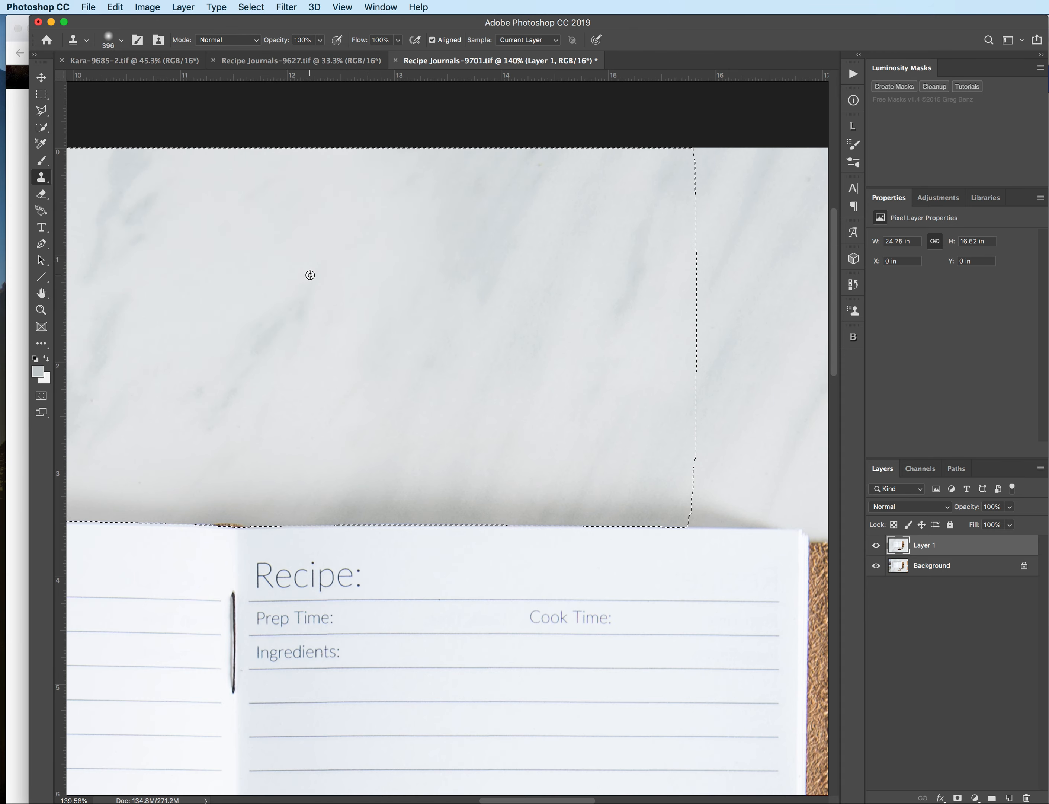
# Replace the selection with the marble between the notebook's lower edge and the leather strap, using Quick Selection
pyautogui.scroll(-2, 312, 272)
pyautogui.scroll(-10, 315, 270)
pyautogui.scroll(-3, 318, 270)
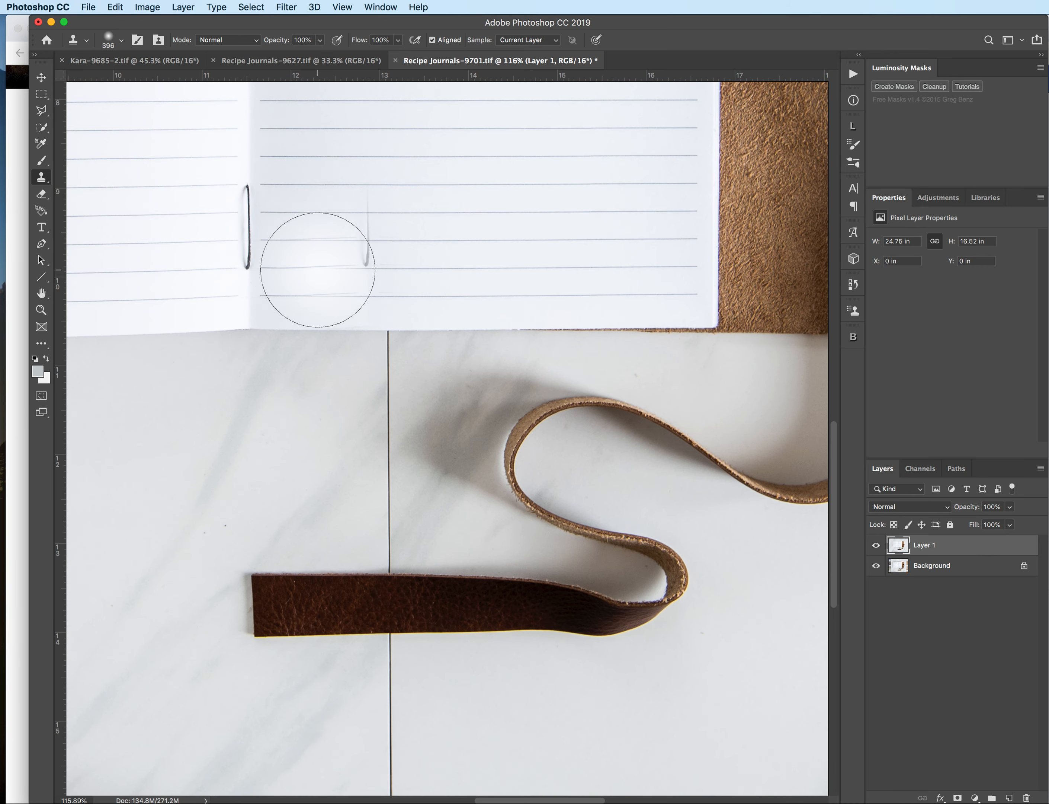
pyautogui.click(41, 127)
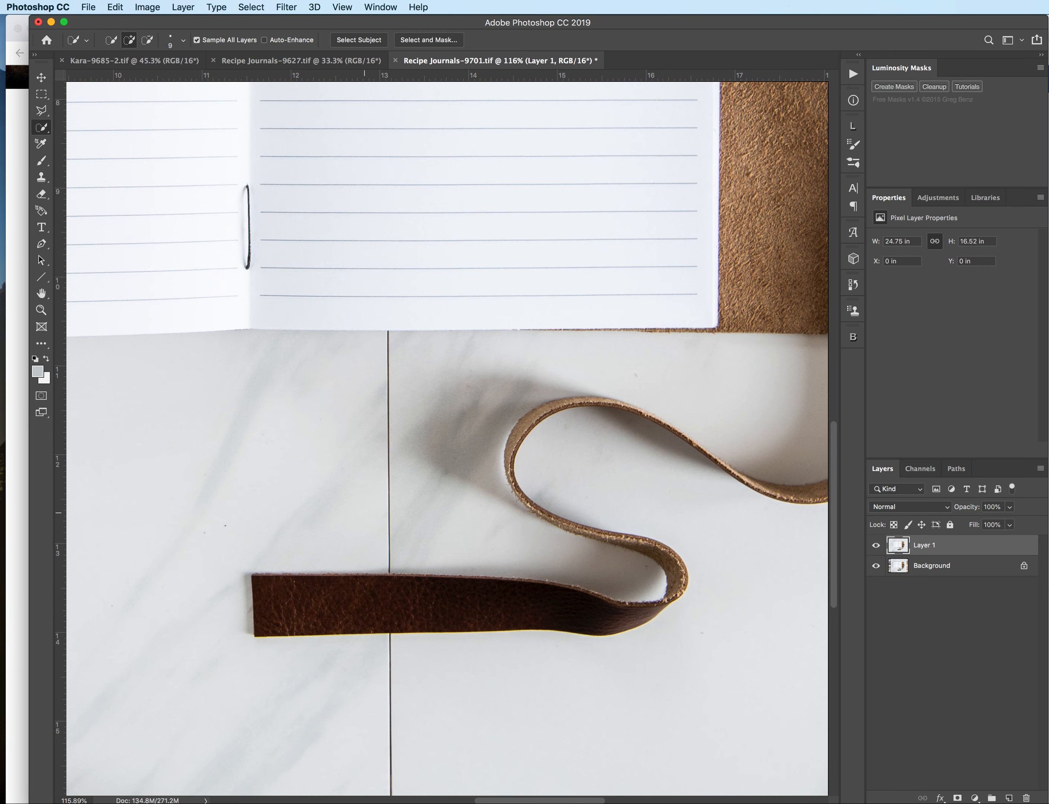
pyautogui.moveTo(252, 570); pyautogui.dragTo(382, 431)
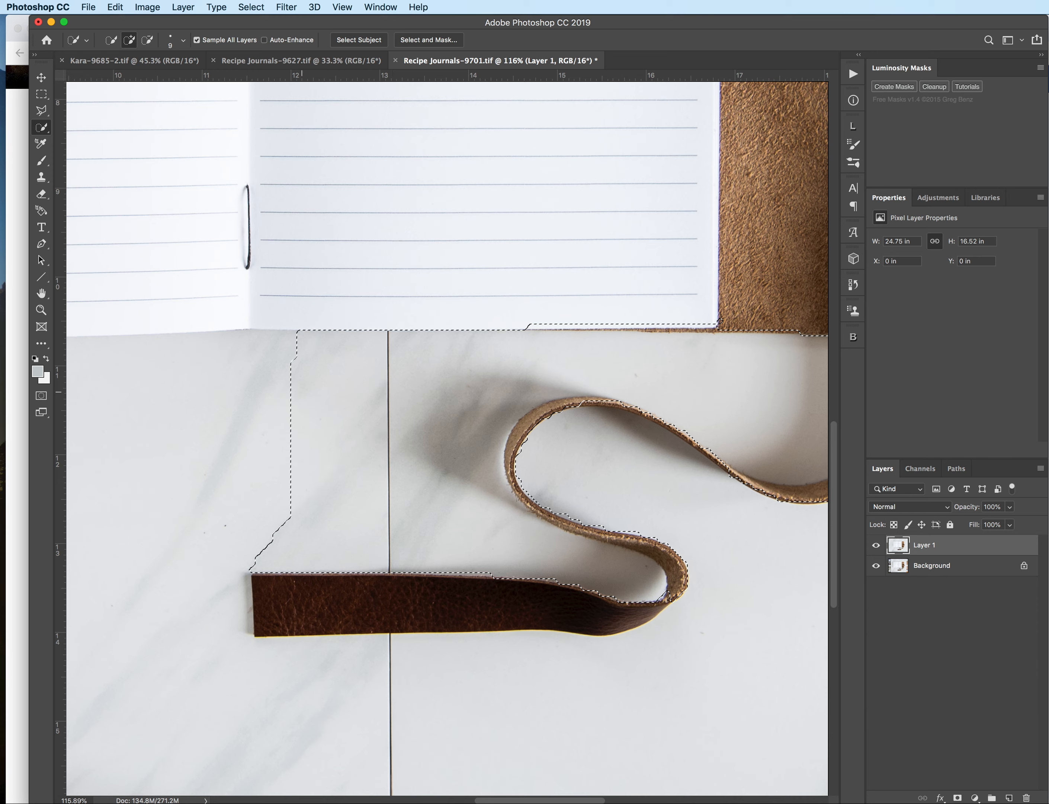
# Clone marble over the seam between the notebook and the leather strap within the selection, using a 178 px Clone Stamp brush
pyautogui.click(43, 179)
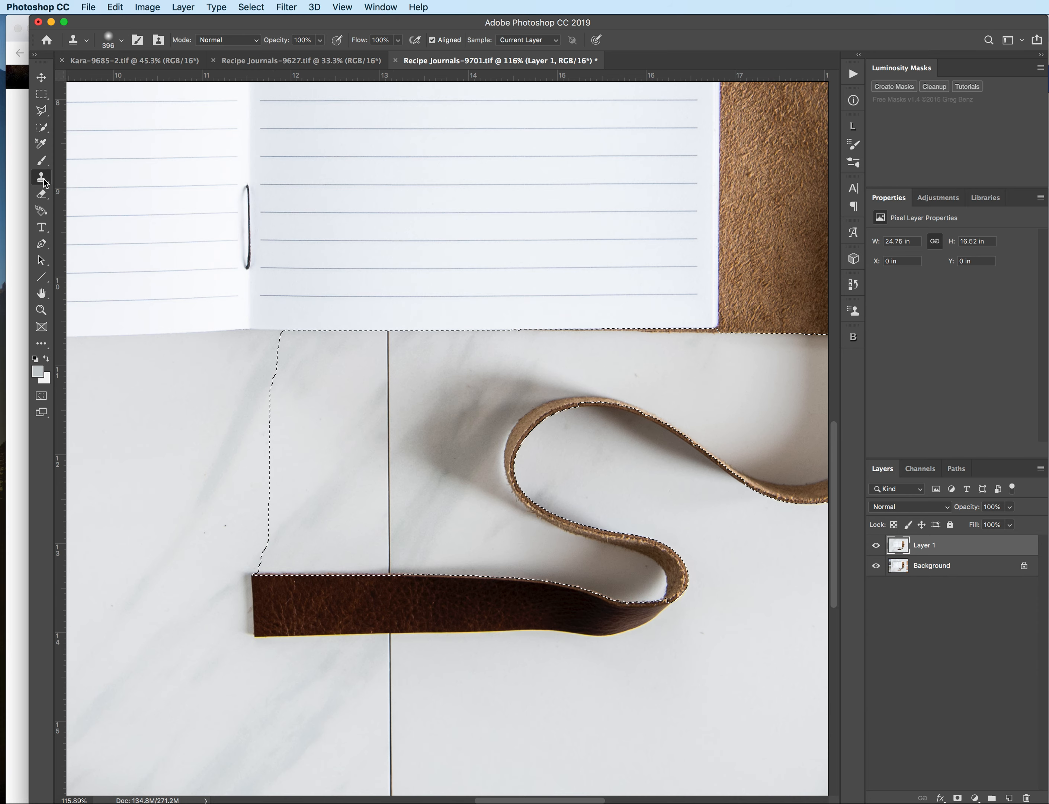
pyautogui.click(121, 40)
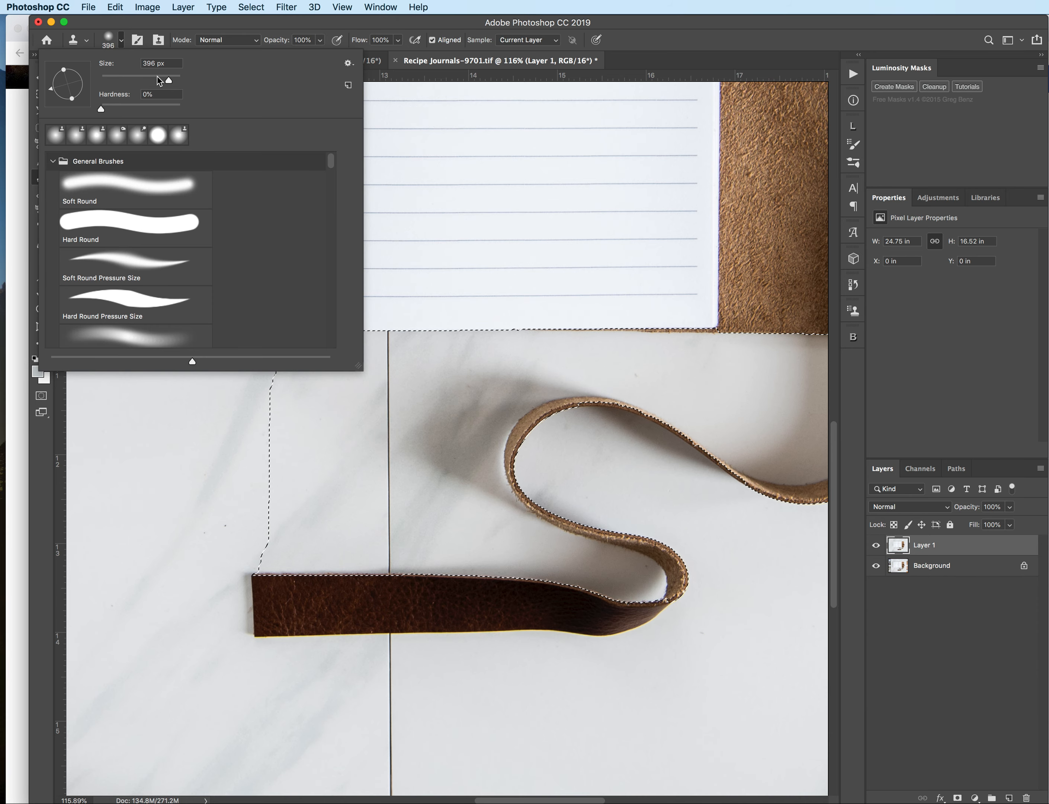
pyautogui.click(158, 76)
pyautogui.click(450, 19)
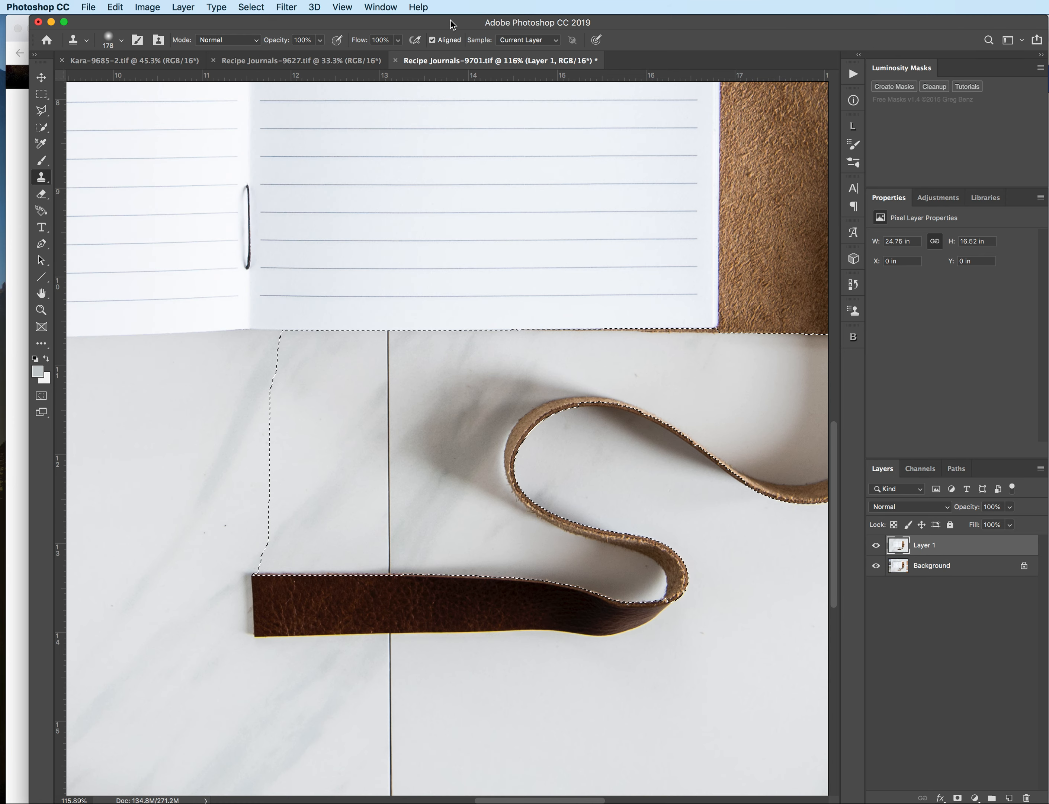
pyautogui.click(382, 305)
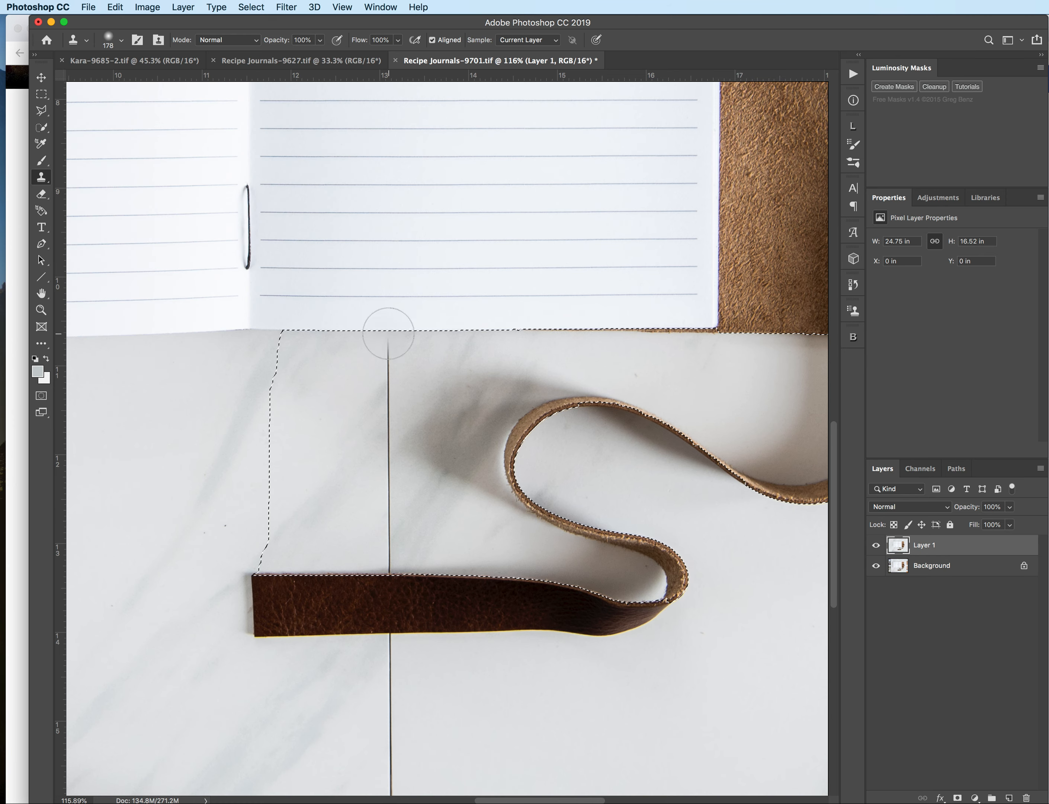
pyautogui.moveTo(388, 333); pyautogui.dragTo(389, 558)
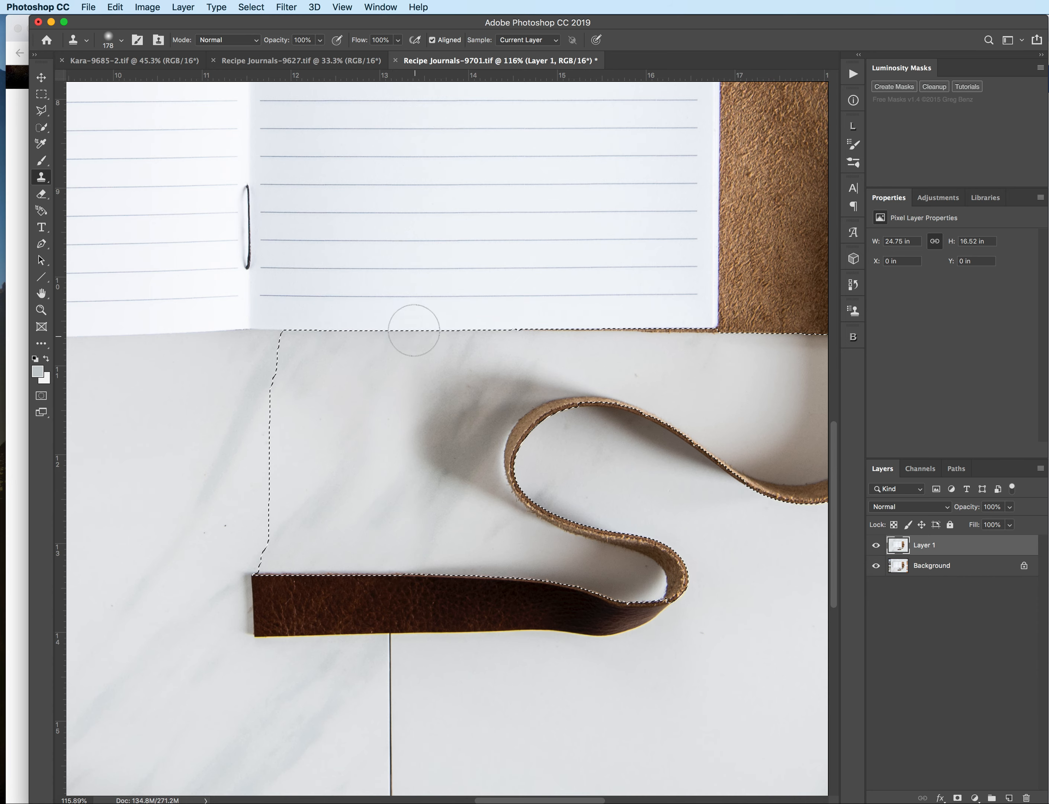
# Add the marble on both sides of the seam below the leather strap to the selection, using Quick Selection
pyautogui.scroll(-10, 413, 331)
pyautogui.click(41, 127)
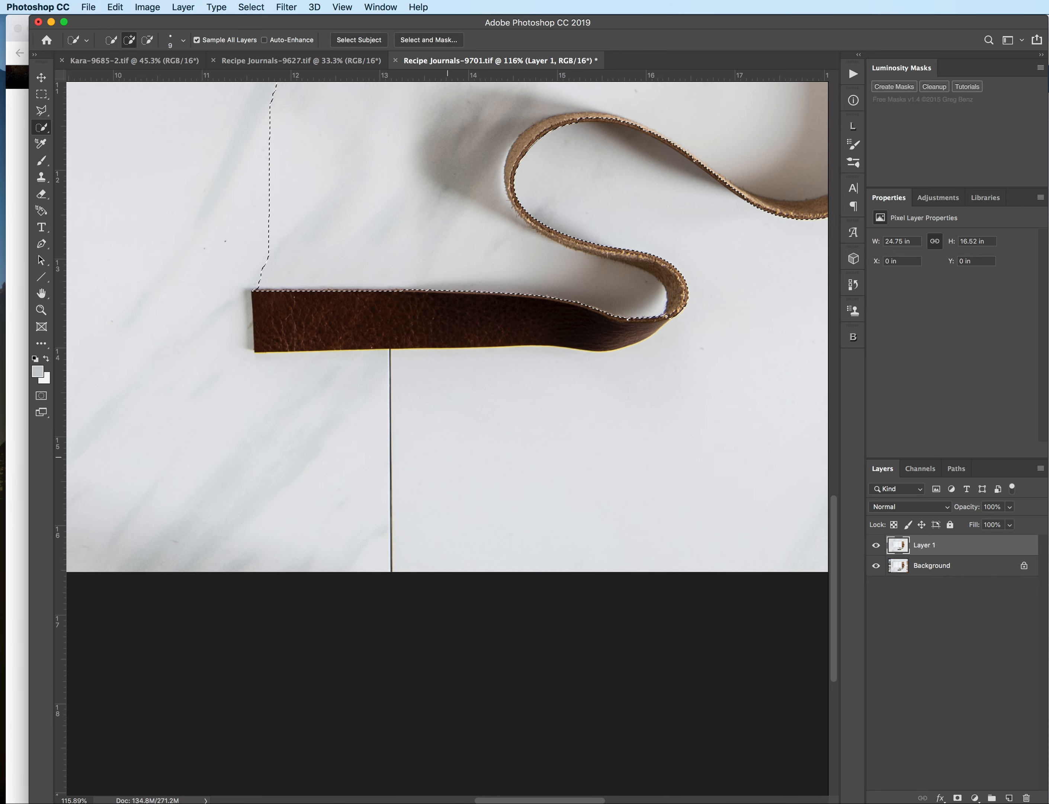
pyautogui.moveTo(448, 457); pyautogui.dragTo(350, 439)
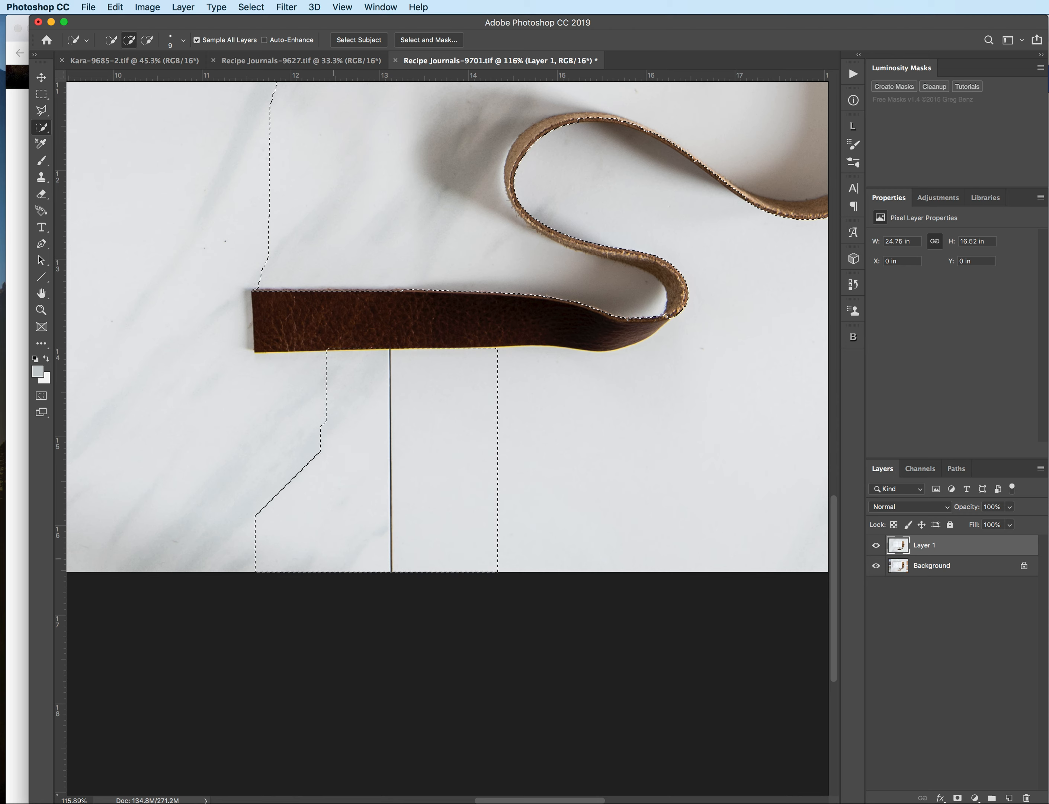
pyautogui.moveTo(227, 511); pyautogui.dragTo(272, 504)
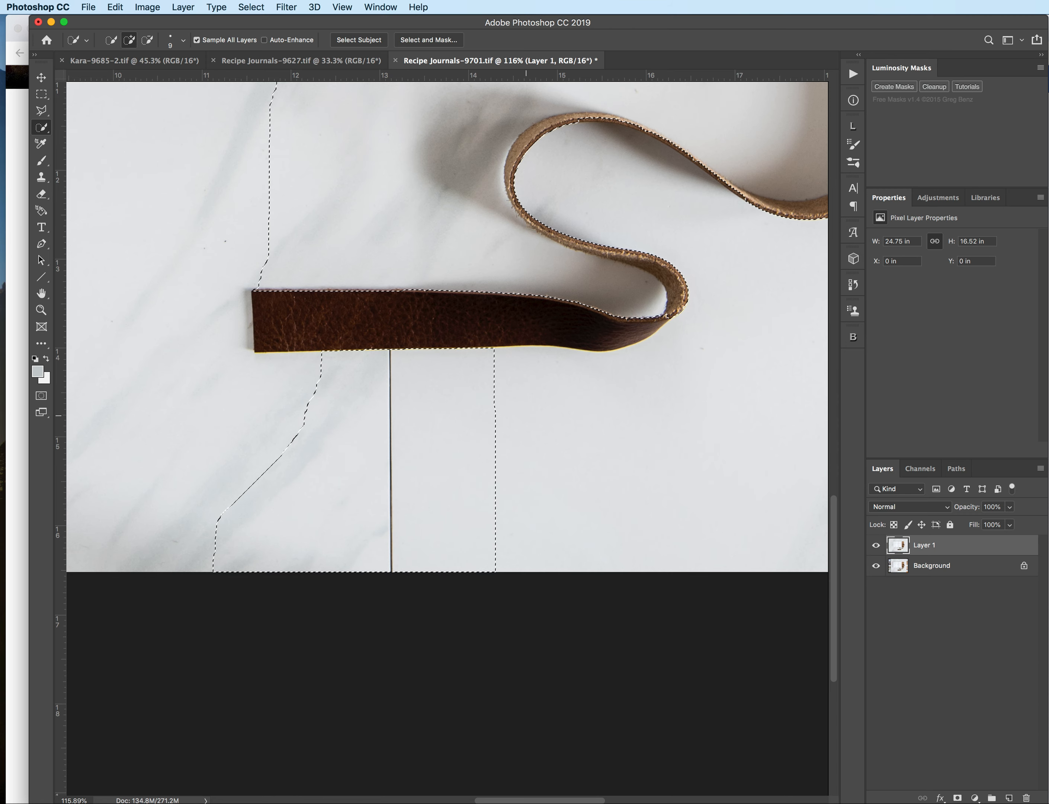
# Clone marble sampled left of the seam over the seam below the strap using a 178 px Clone Stamp brush, and clear the selection
pyautogui.click(42, 178)
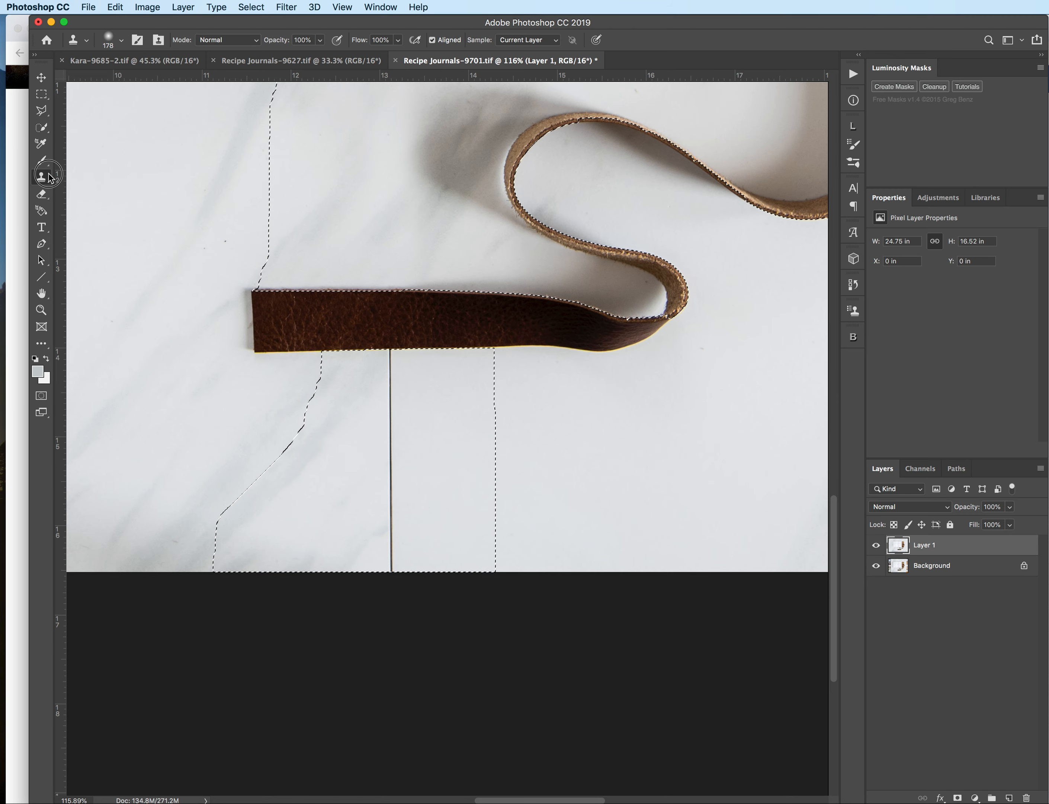
pyautogui.keyDown('alt'); pyautogui.click(339, 569); pyautogui.keyUp('alt')
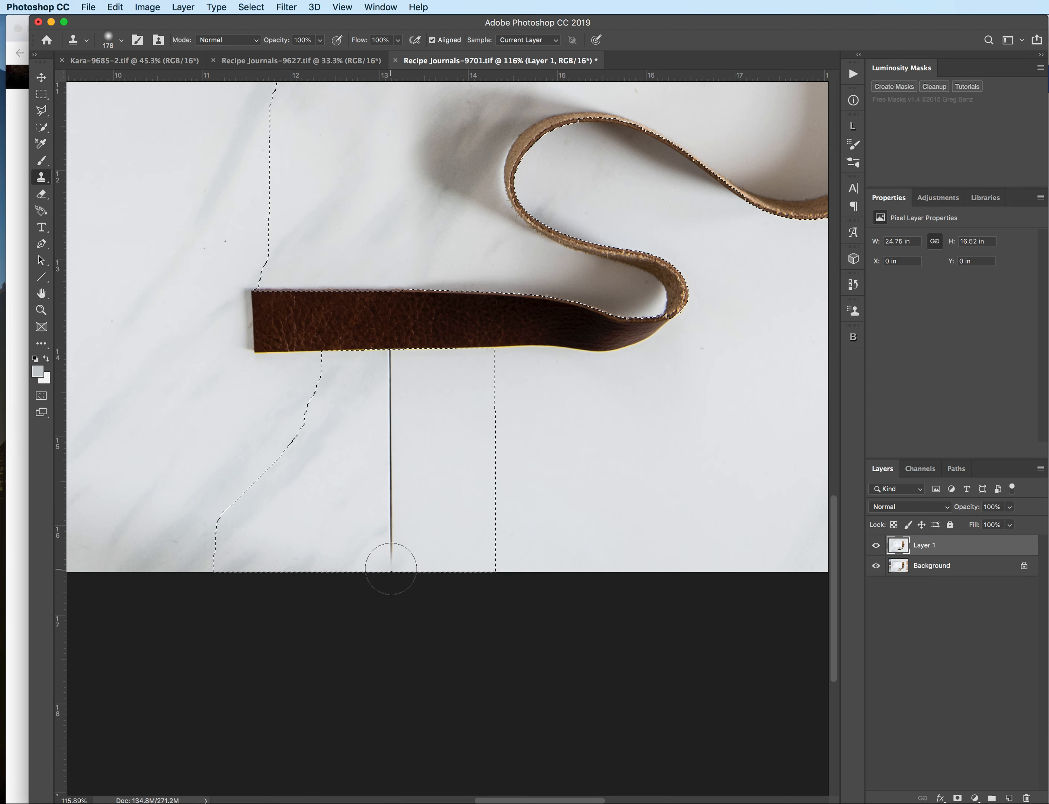
pyautogui.moveTo(393, 562); pyautogui.dragTo(386, 356)
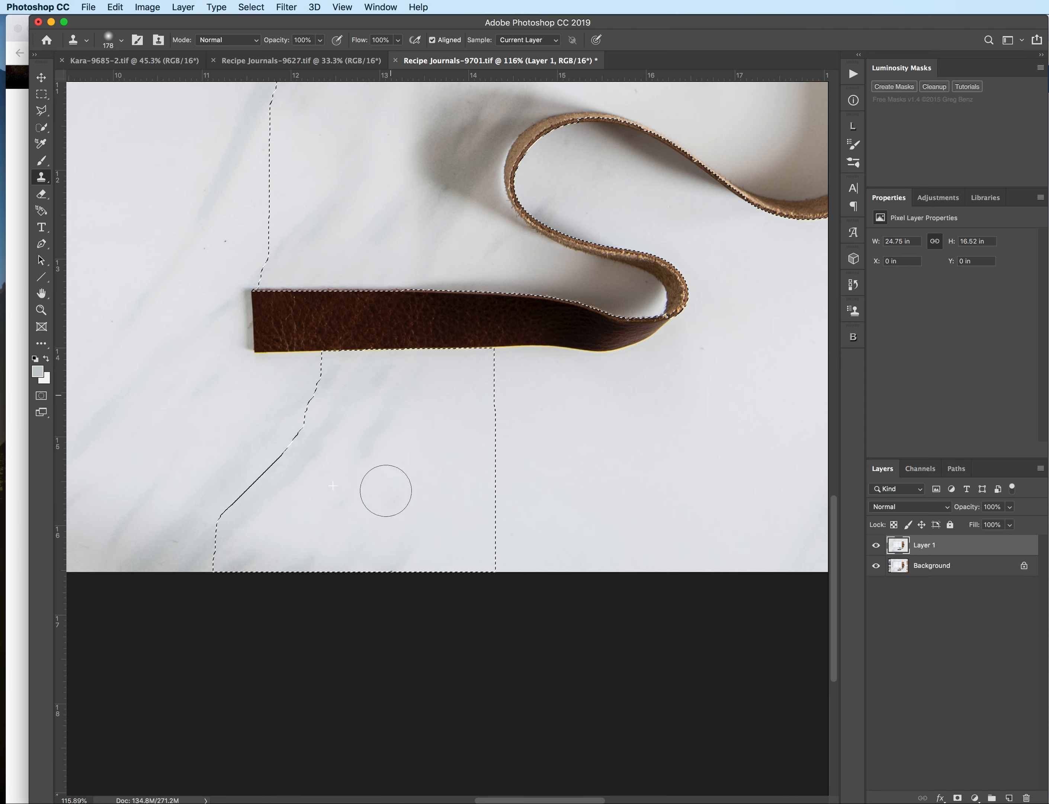
pyautogui.press('super+d')
# Remove the specks from the marble around the strap's cut end and shadow, using a 72 px Content-Aware Spot Healing Brush
pyautogui.scroll(5, 403, 548)
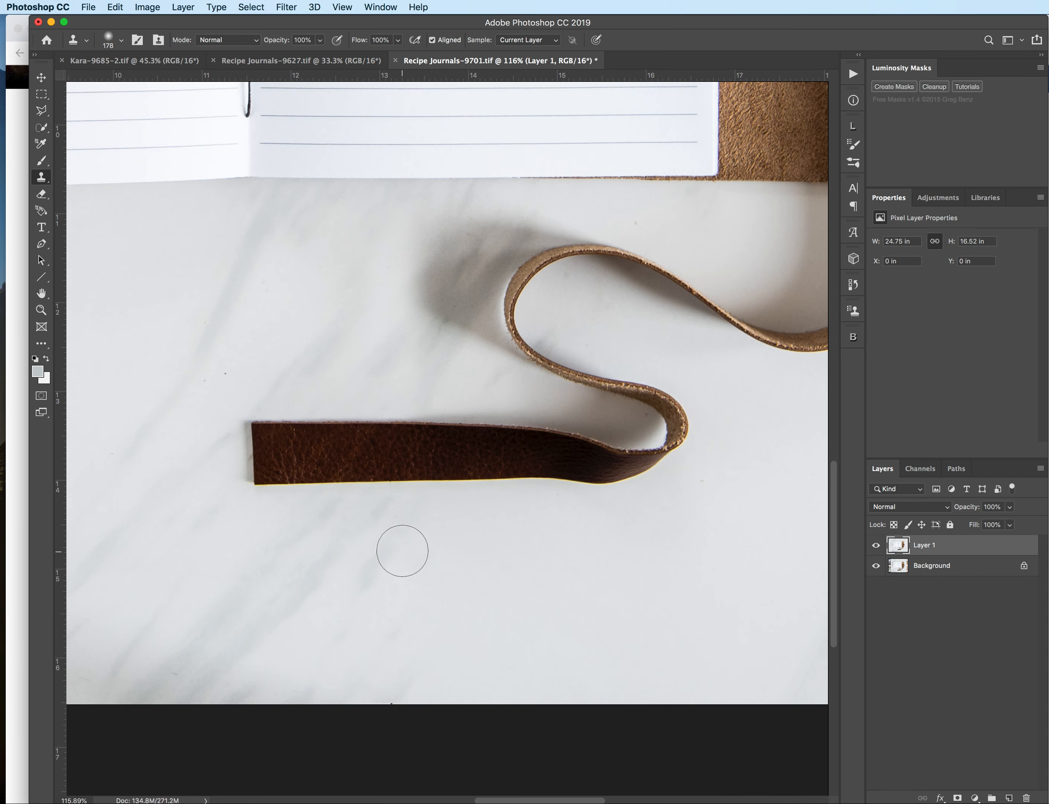
pyautogui.scroll(5, 296, 282)
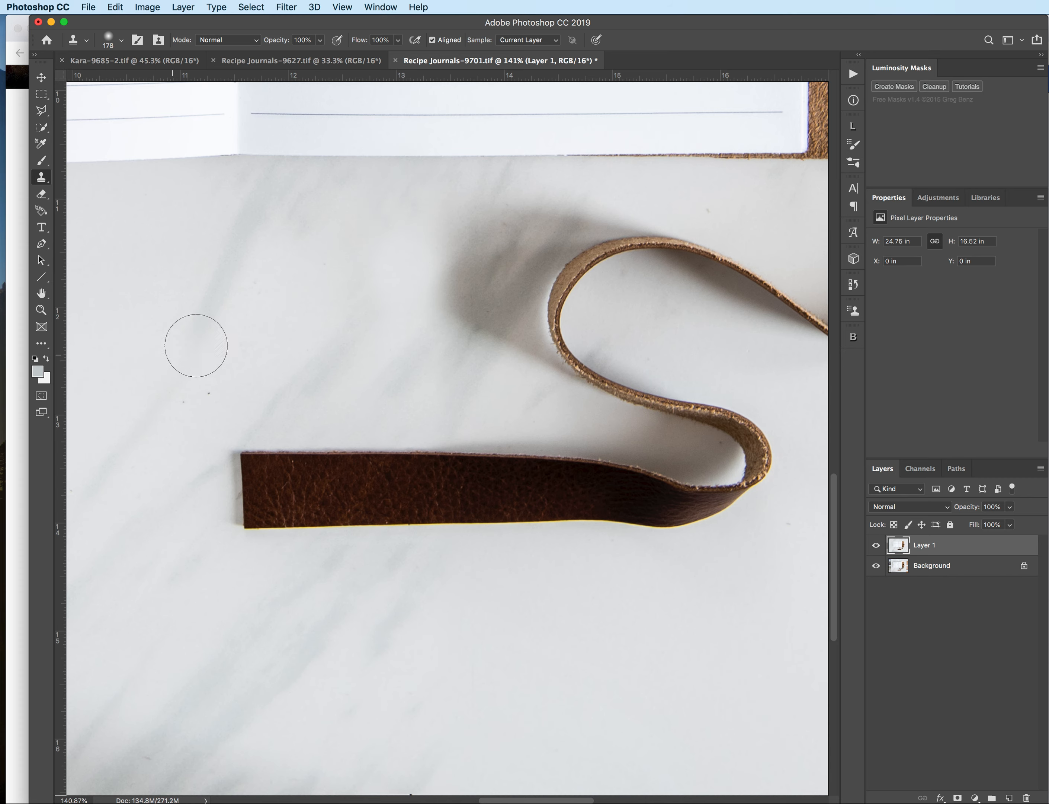
pyautogui.scroll(-3, 402, 596)
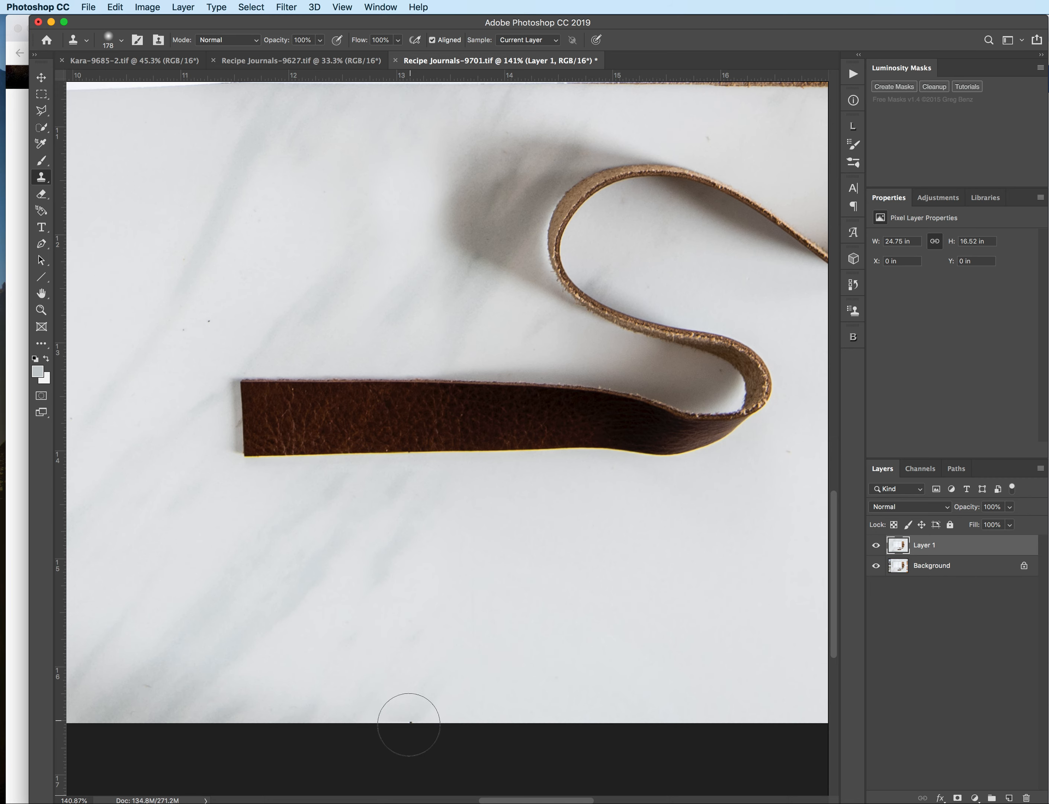
pyautogui.hscroll(-5, 426, 659)
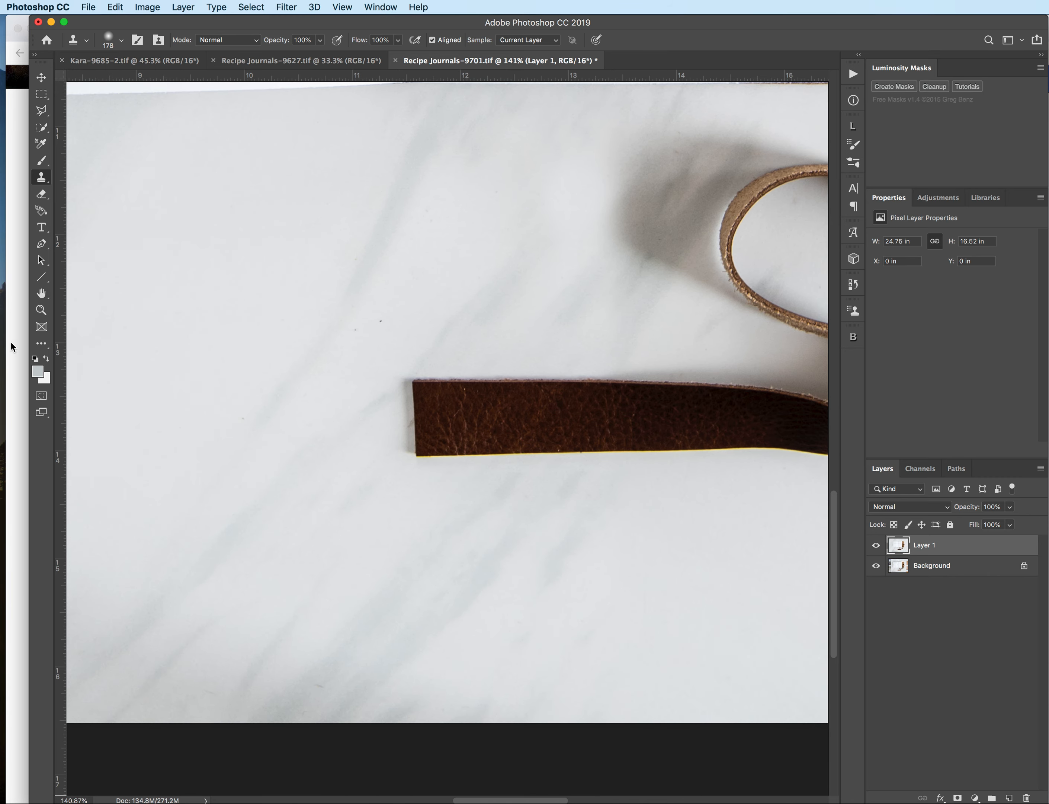
pyautogui.click(40, 344)
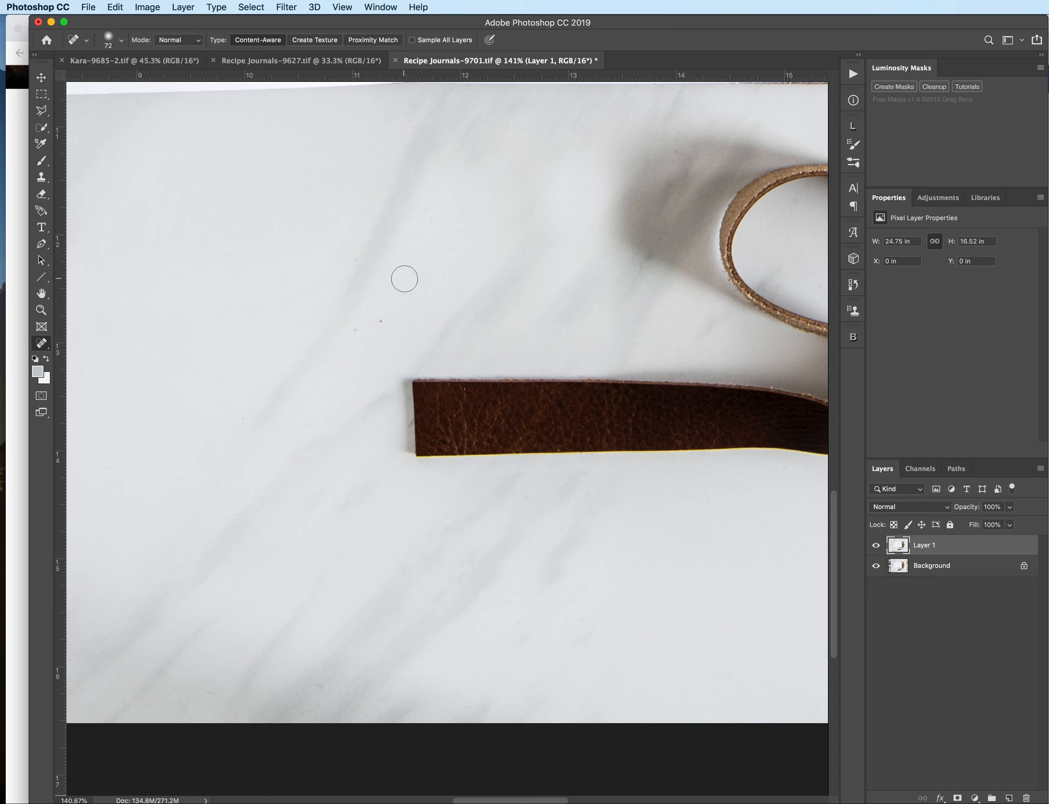
pyautogui.click(377, 321)
pyautogui.click(353, 333)
pyautogui.click(355, 262)
pyautogui.click(485, 188)
pyautogui.click(668, 153)
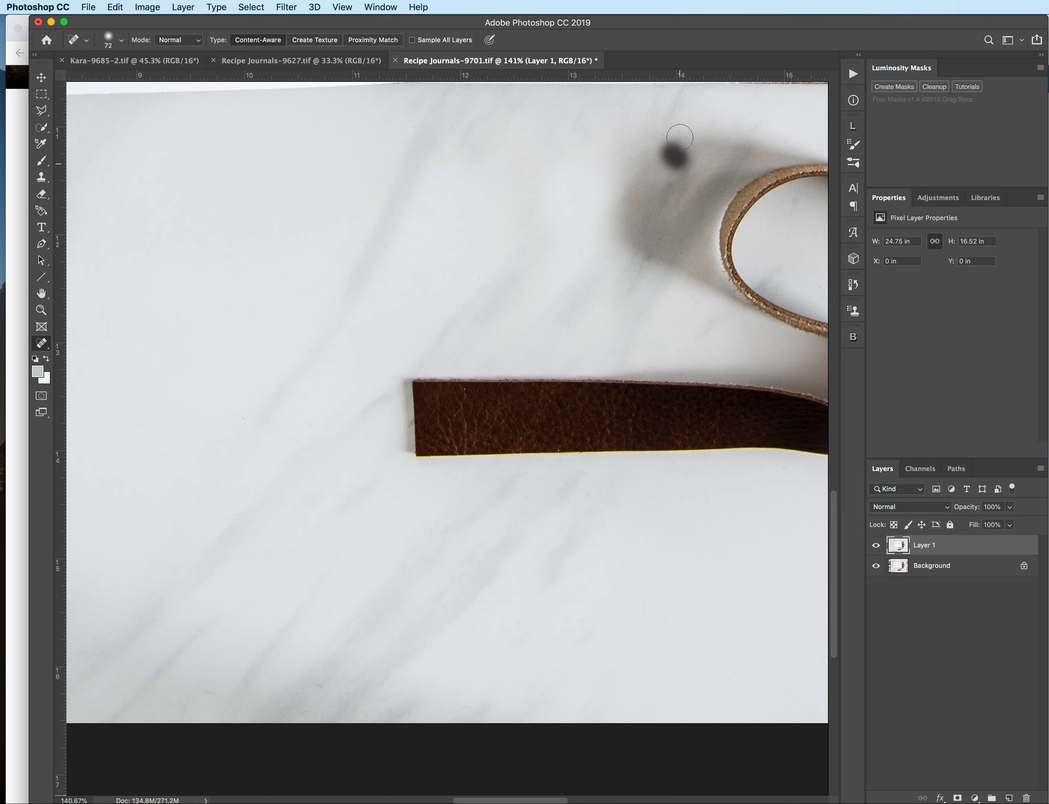
pyautogui.moveTo(231, 425); pyautogui.dragTo(270, 423)
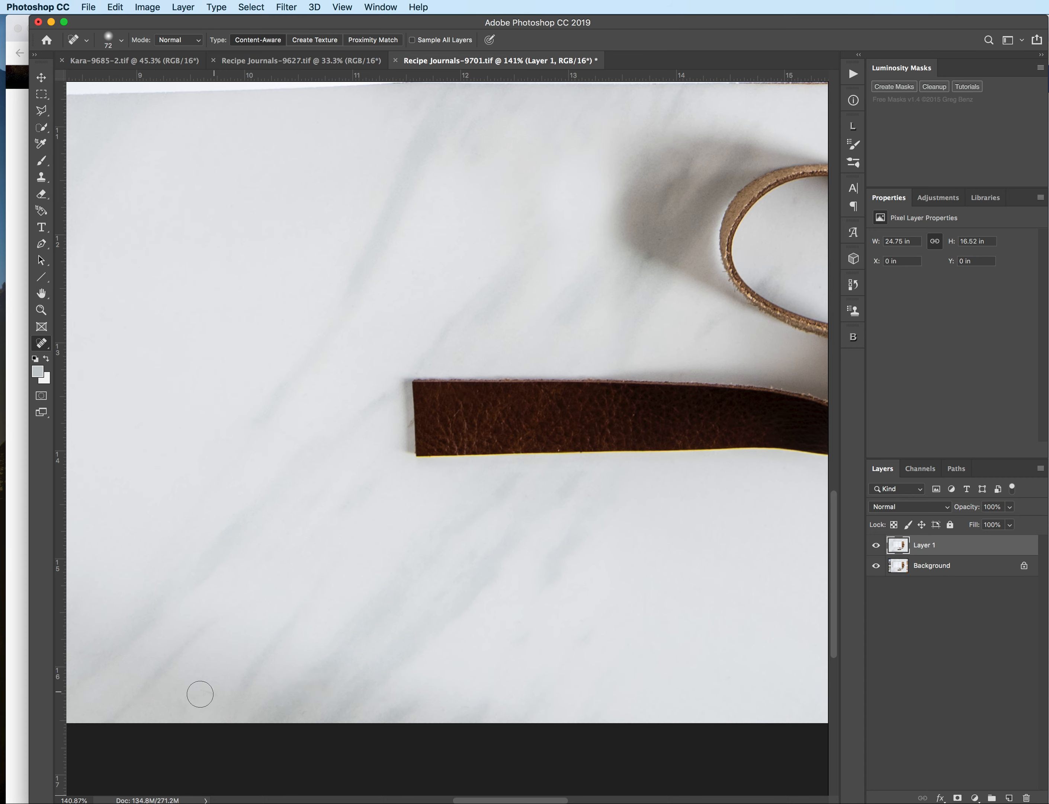
pyautogui.moveTo(199, 694); pyautogui.dragTo(222, 696)
# Spot-heal the remaining marble specks around the strap's curves and below the leather cover's corner
pyautogui.hscroll(3, 231, 650)
pyautogui.hscroll(10, 231, 651)
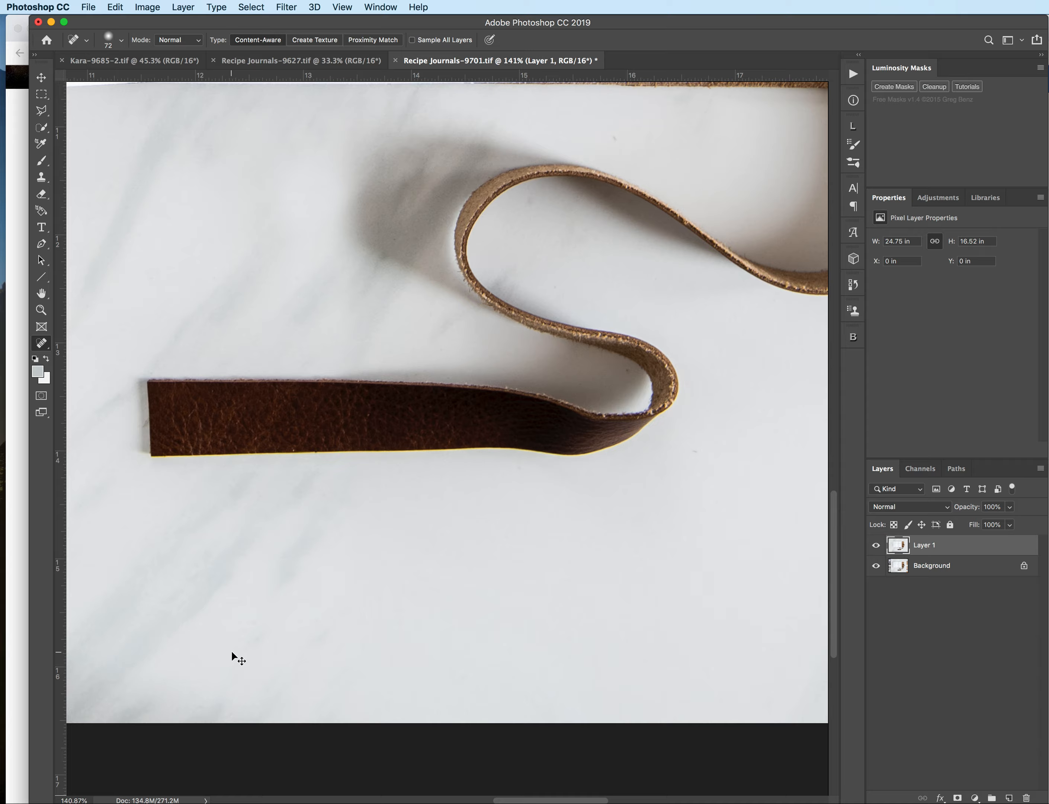
pyautogui.click(456, 140)
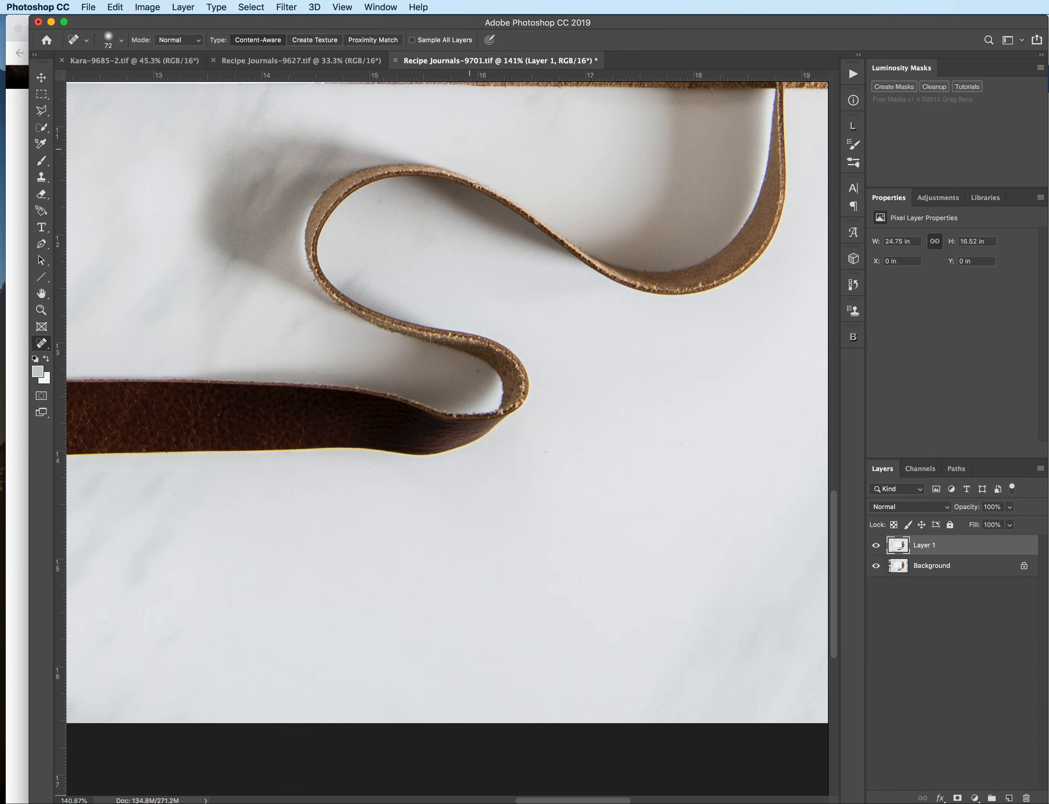
pyautogui.click(467, 373)
pyautogui.click(541, 435)
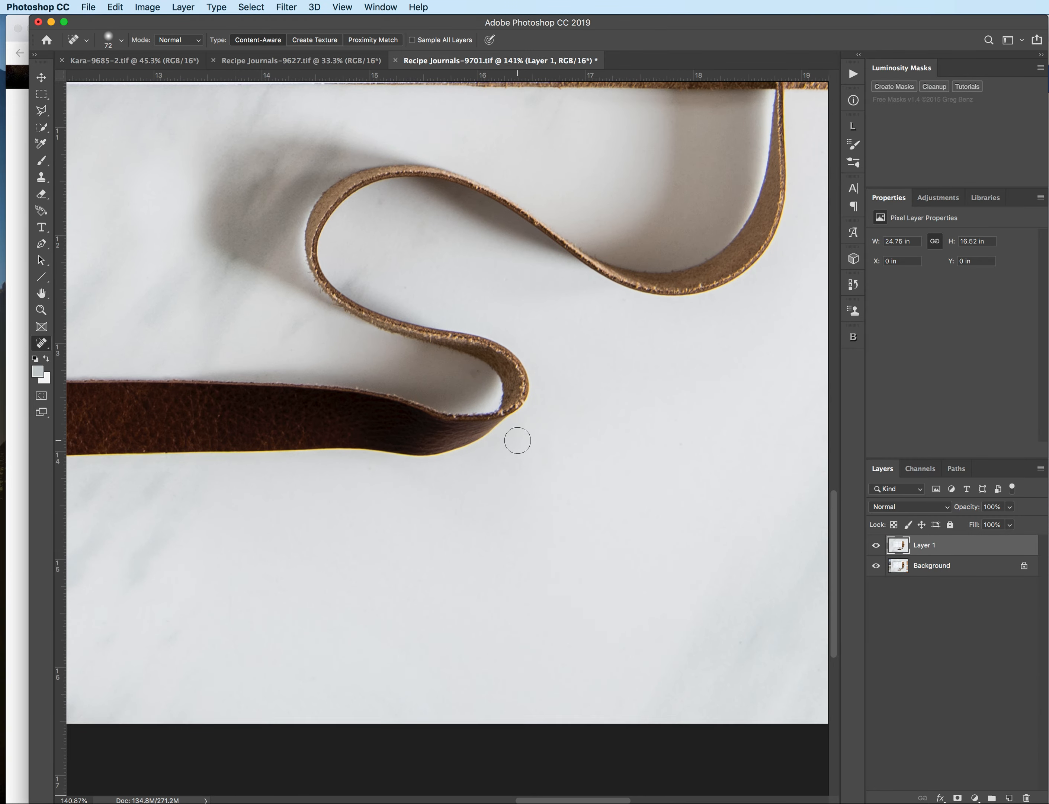
pyautogui.scroll(5, 510, 435)
pyautogui.scroll(3, 383, 425)
pyautogui.hscroll(12, 382, 425)
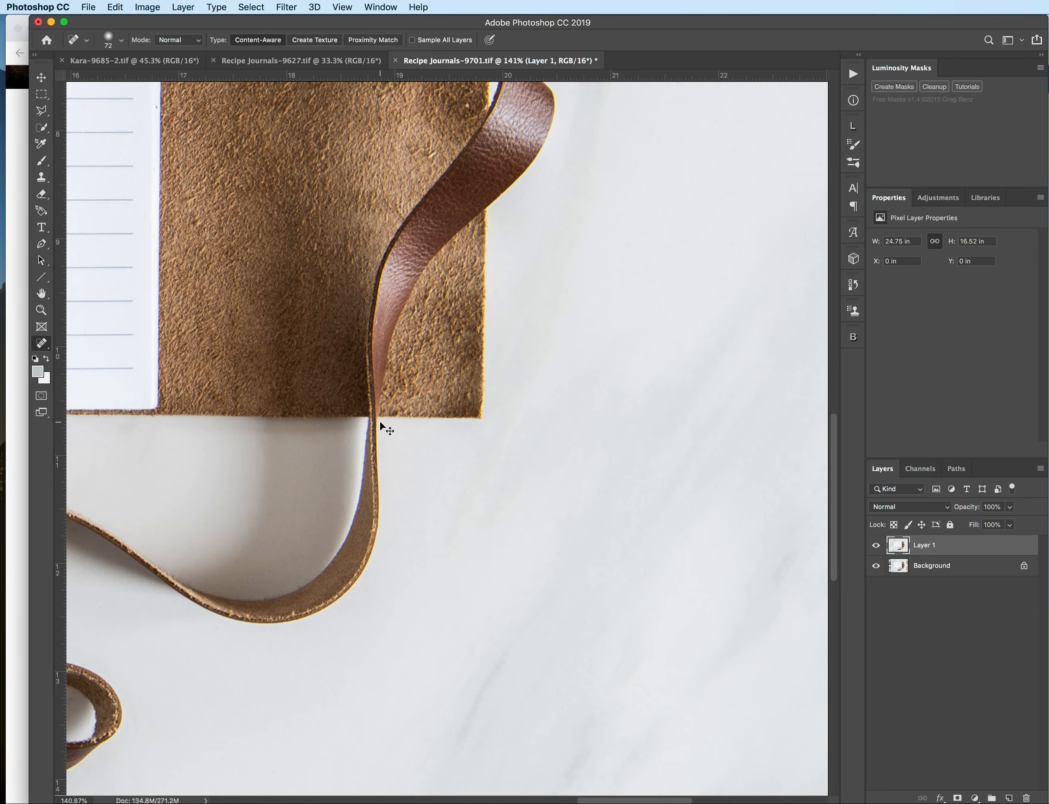
pyautogui.moveTo(411, 483); pyautogui.dragTo(412, 494)
# Check the whole retouched photo, toggling Layer 1's visibility off and on to compare it with the original
pyautogui.scroll(13, 413, 498)
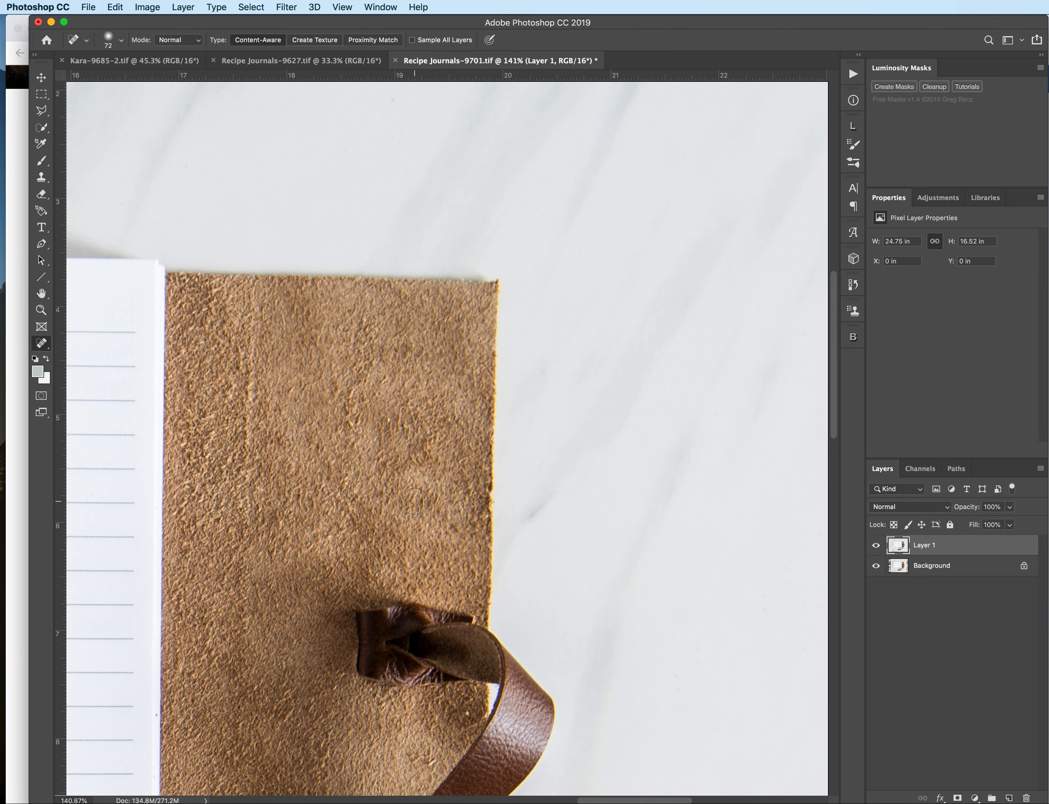
pyautogui.hscroll(-6, 415, 501)
pyautogui.scroll(4, 416, 492)
pyautogui.scroll(-2, 418, 483)
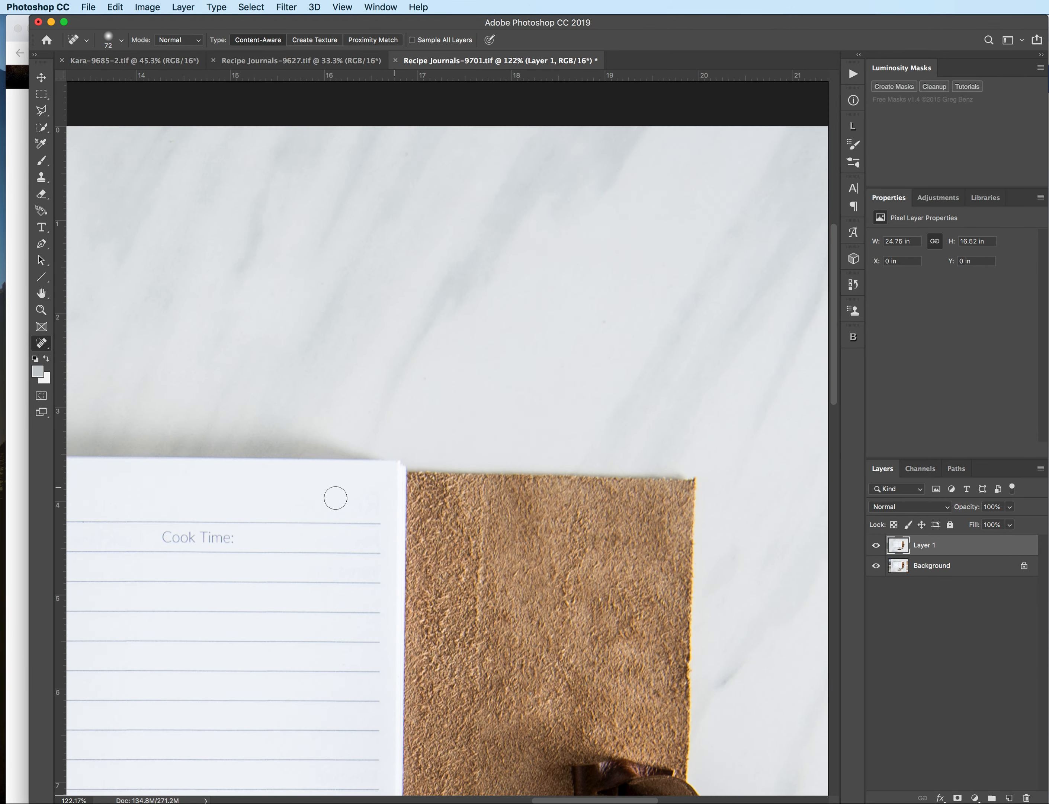
pyautogui.scroll(-5, 335, 498)
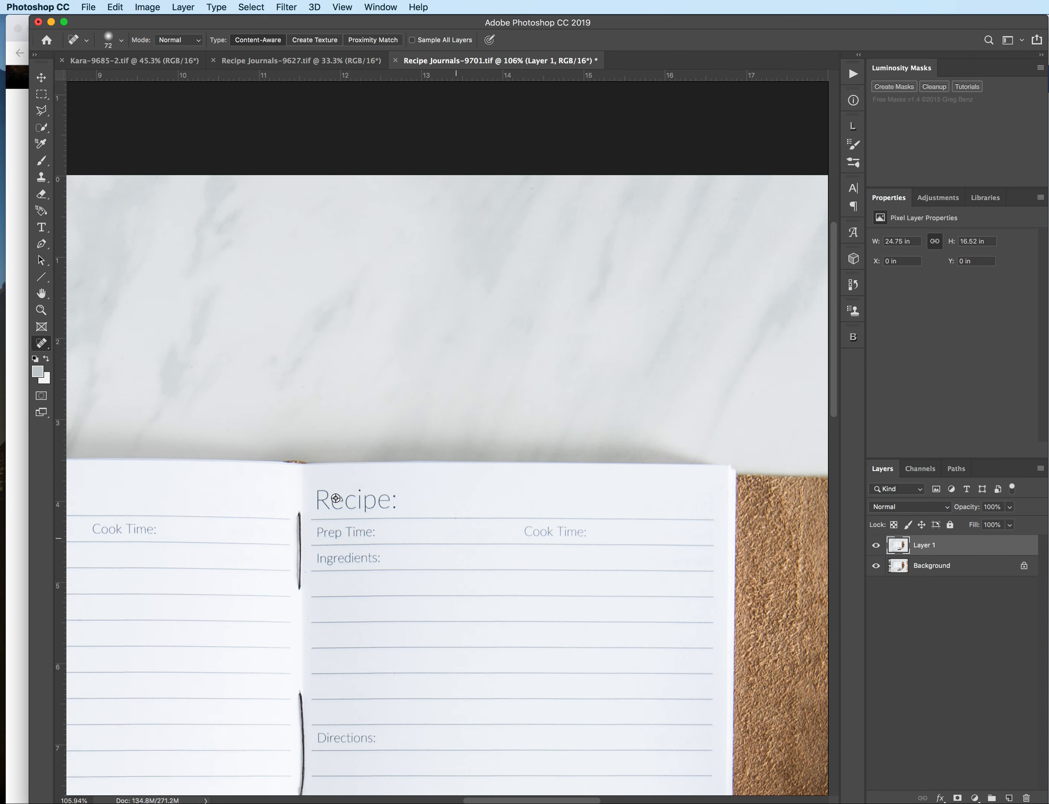
pyautogui.scroll(-3, 336, 497)
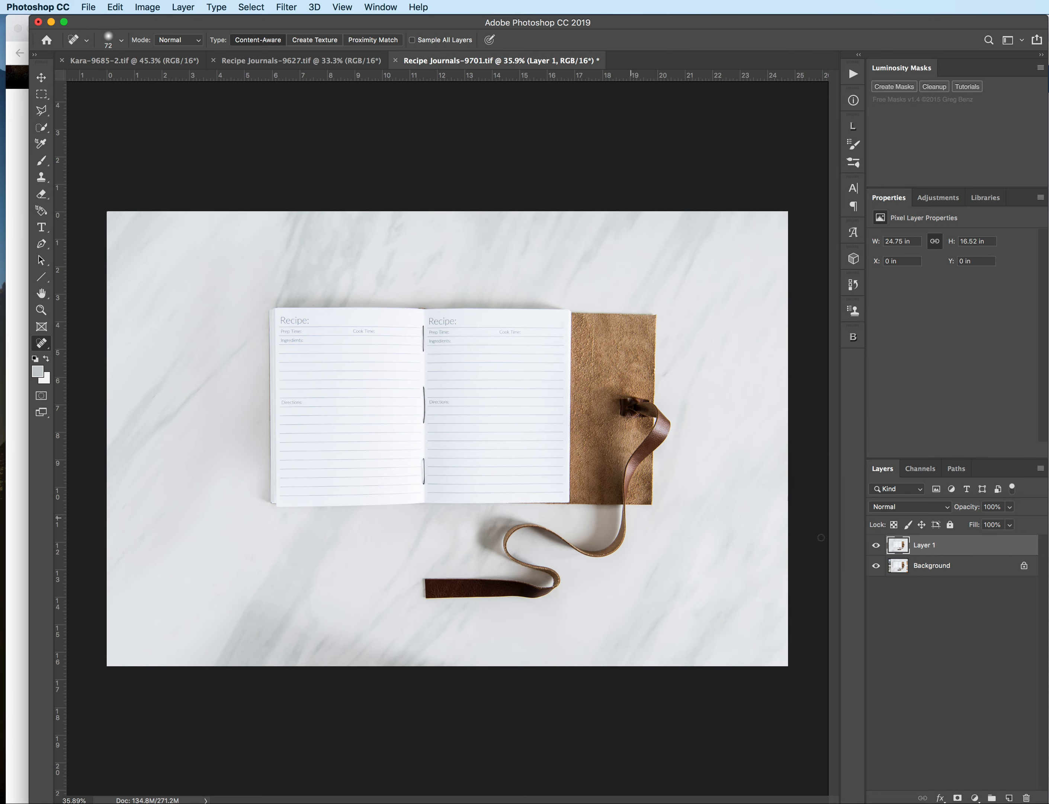
pyautogui.click(876, 546)
pyautogui.click(875, 547)
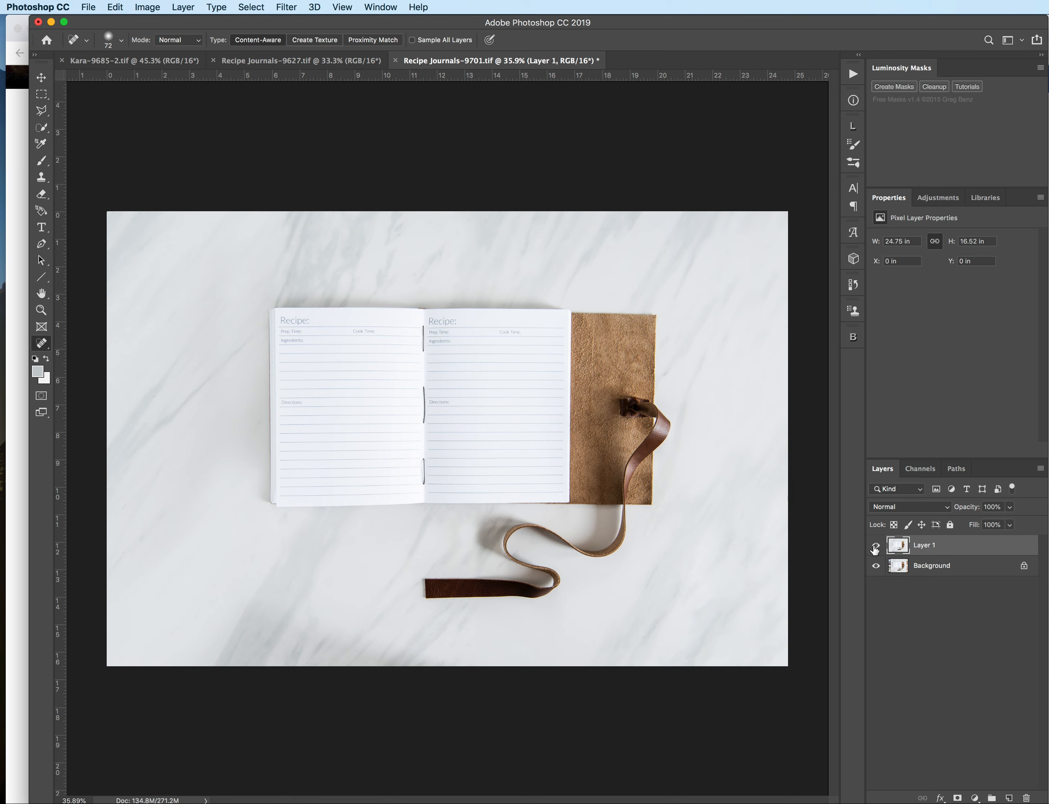